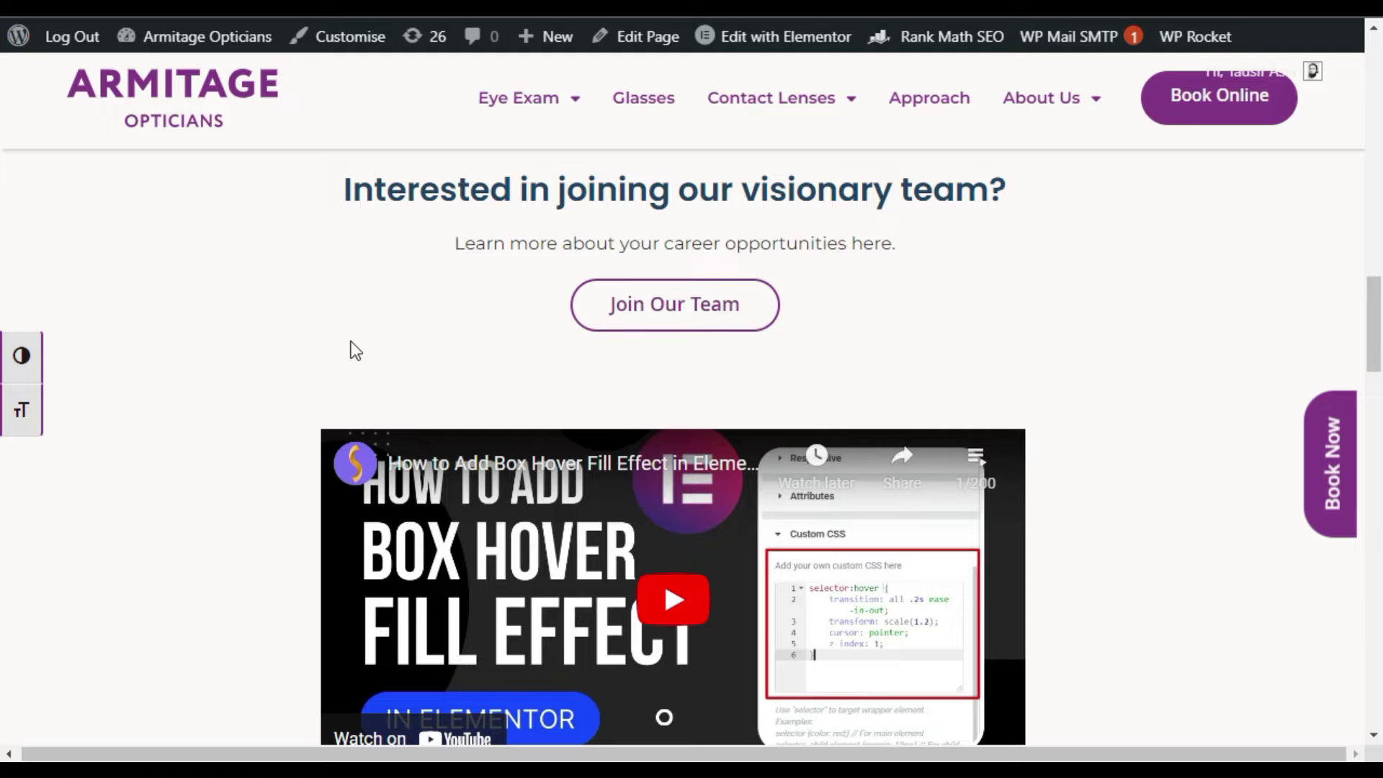
pyautogui.scroll(-2, 256, 384)
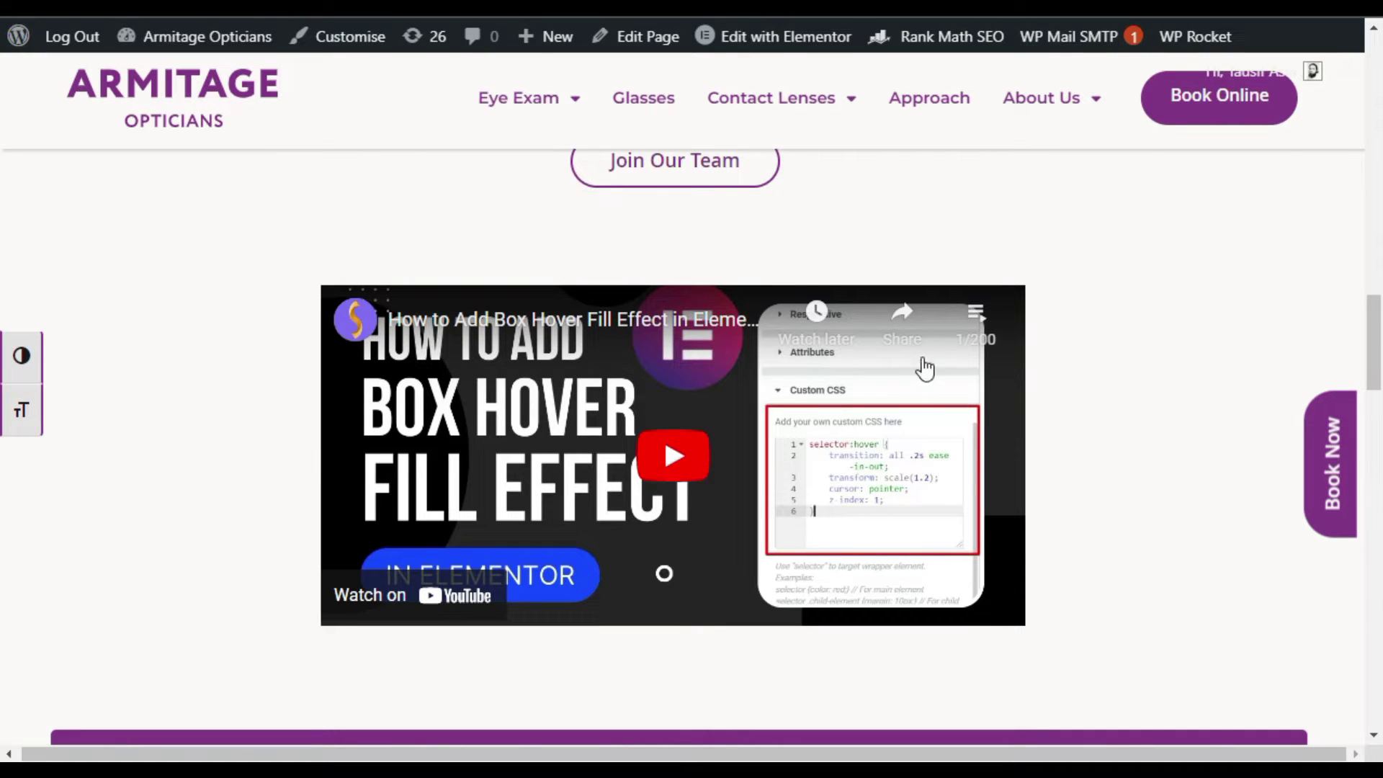
# Step: Play playlist video 19, the Google Sheets with WooCommerce tutorial, pause it, then go to Dashboard
pyautogui.click(975, 316)
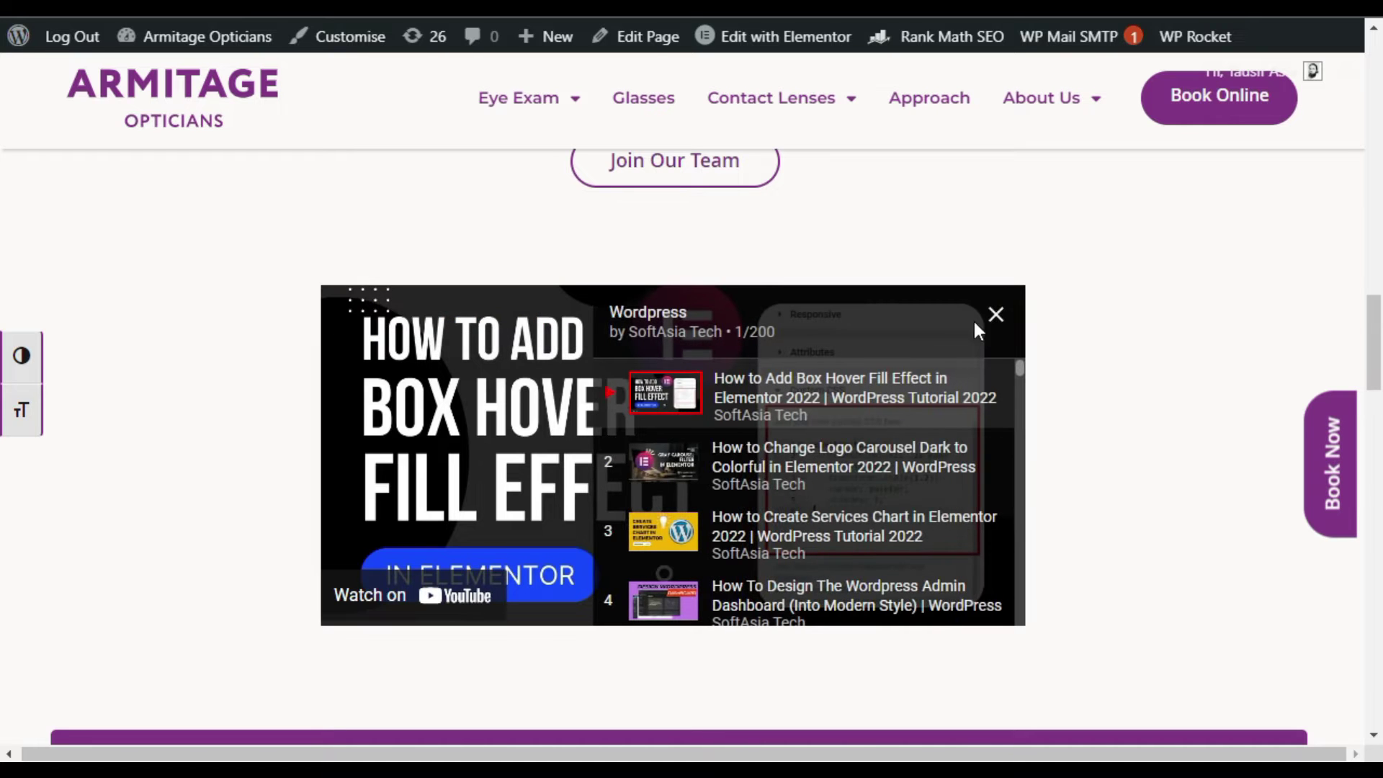
pyautogui.scroll(-3, 789, 487)
pyautogui.scroll(-3, 789, 487)
pyautogui.scroll(-3, 789, 486)
pyautogui.scroll(-3, 783, 542)
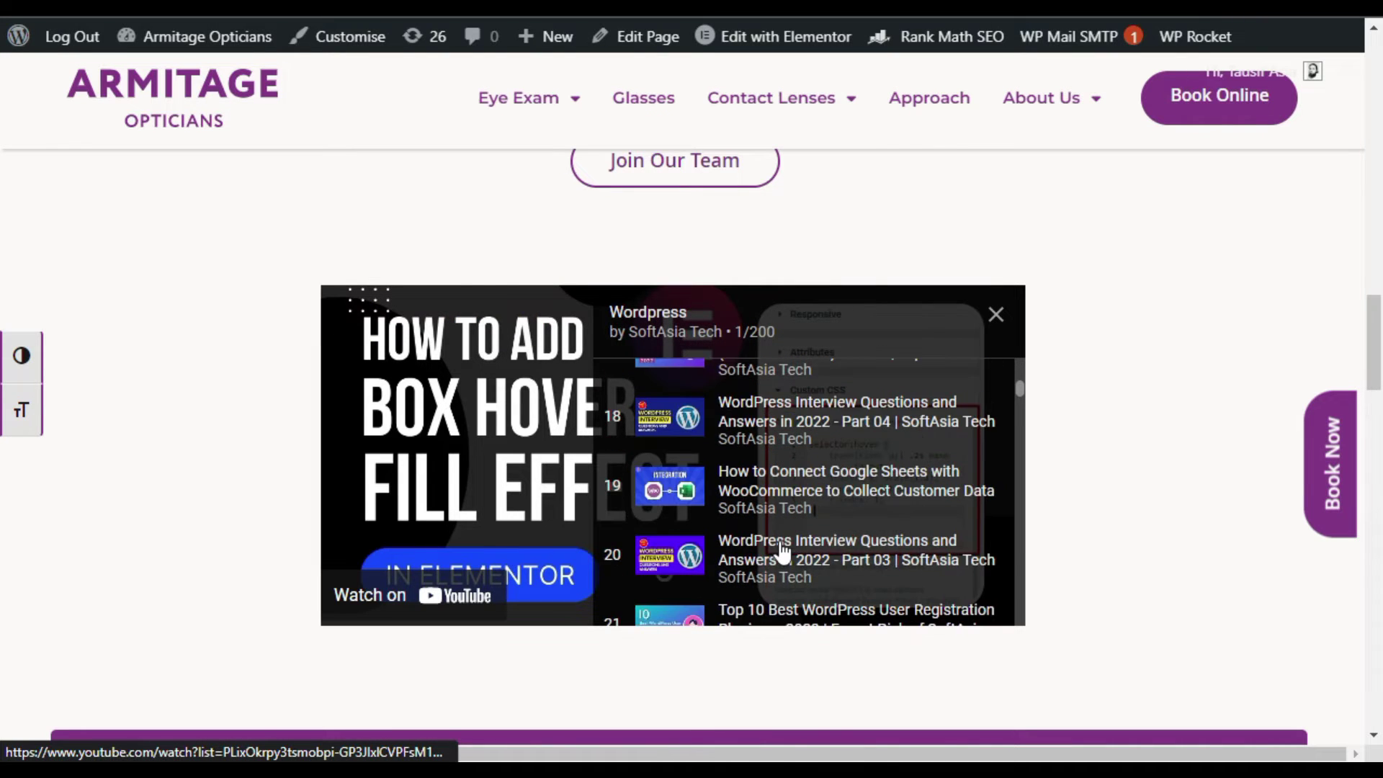
pyautogui.click(756, 497)
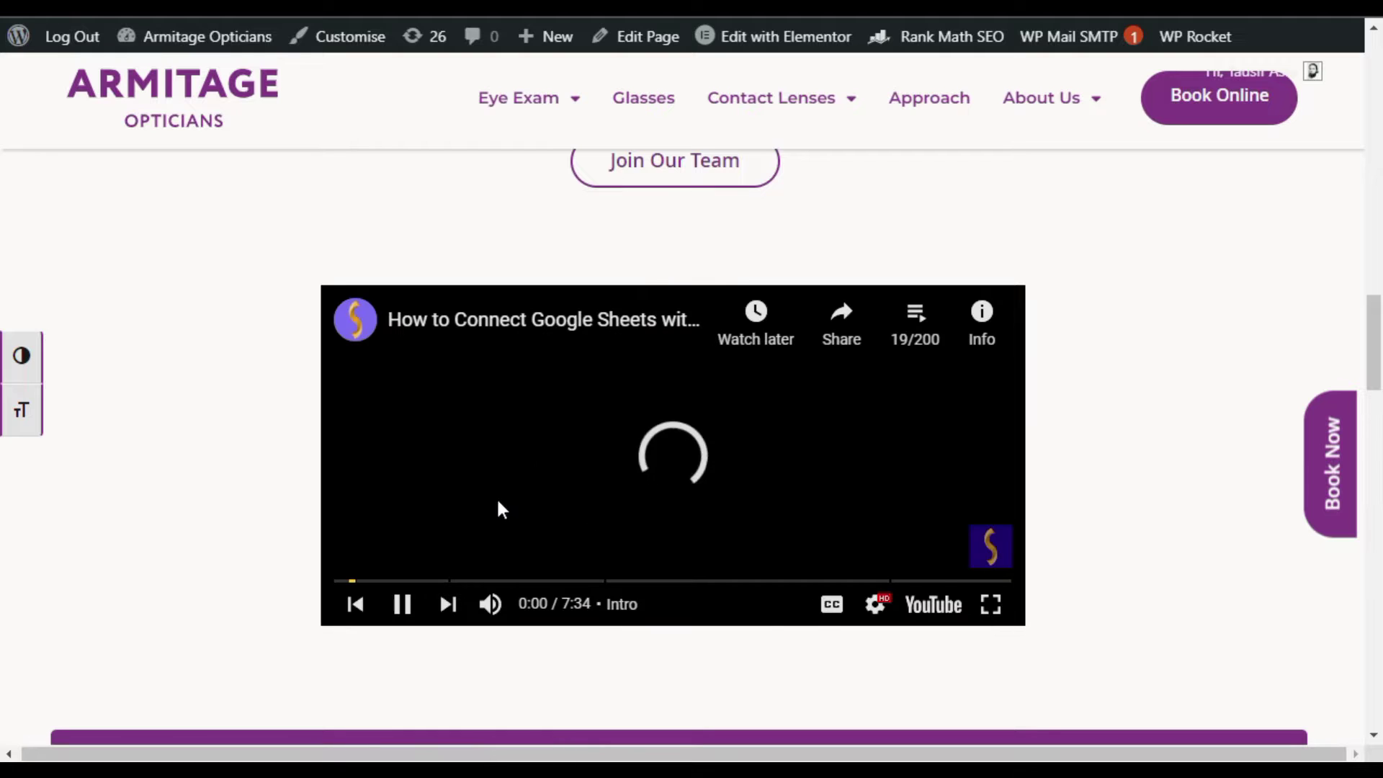
pyautogui.click(402, 603)
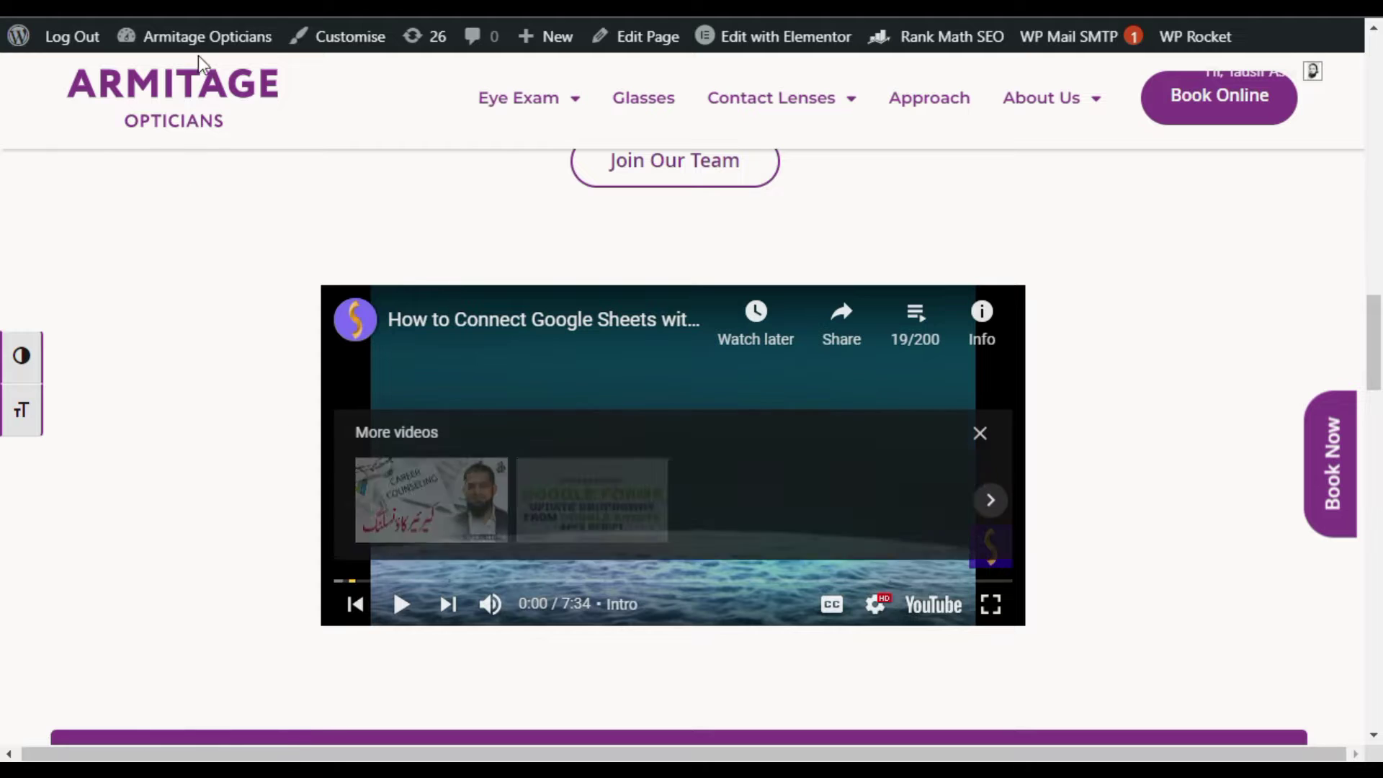
pyautogui.click(187, 73)
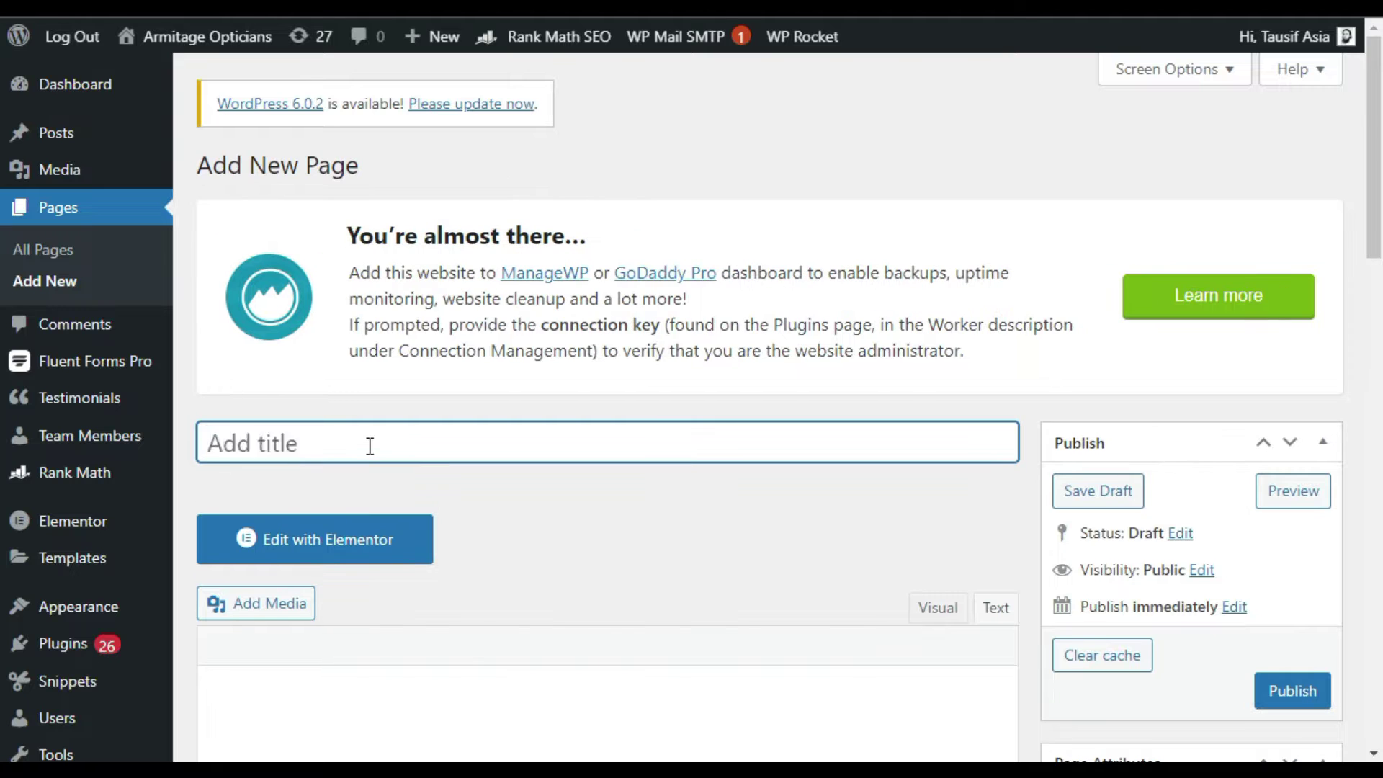
pyautogui.write('WordP')
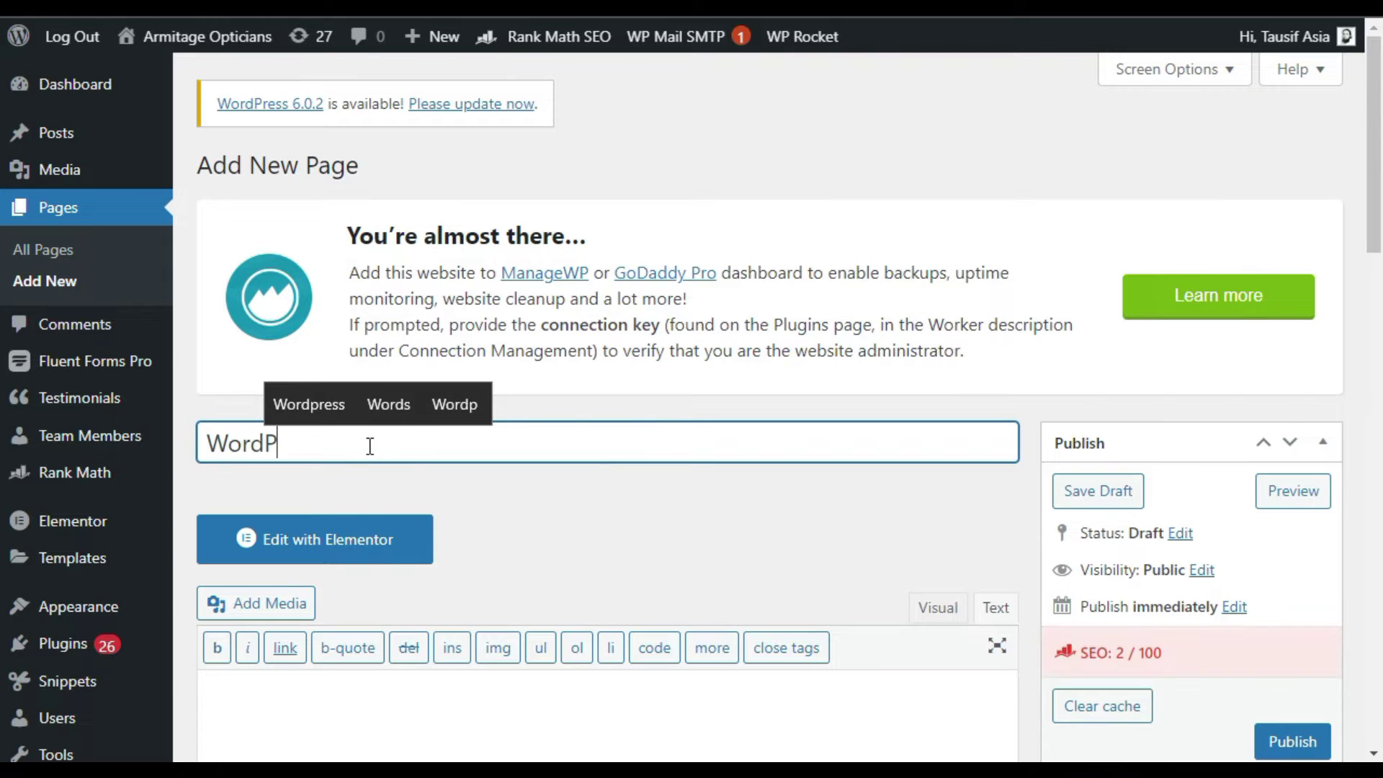
pyautogui.write('ress')
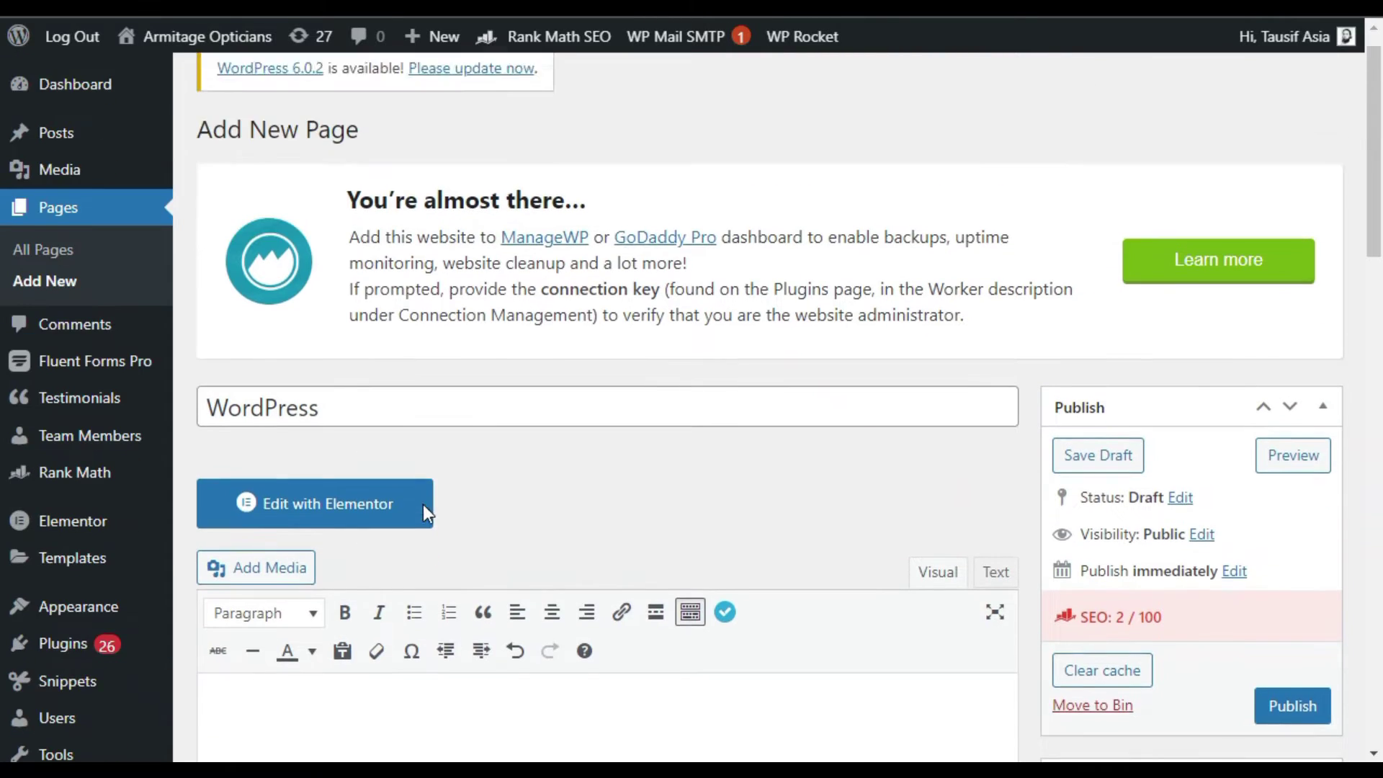
pyautogui.scroll(-3, 423, 504)
# Step: Title the page 'WordPress' and write 'WordPress Tutorial Playlist' in the body, ending on a new line
pyautogui.click(357, 527)
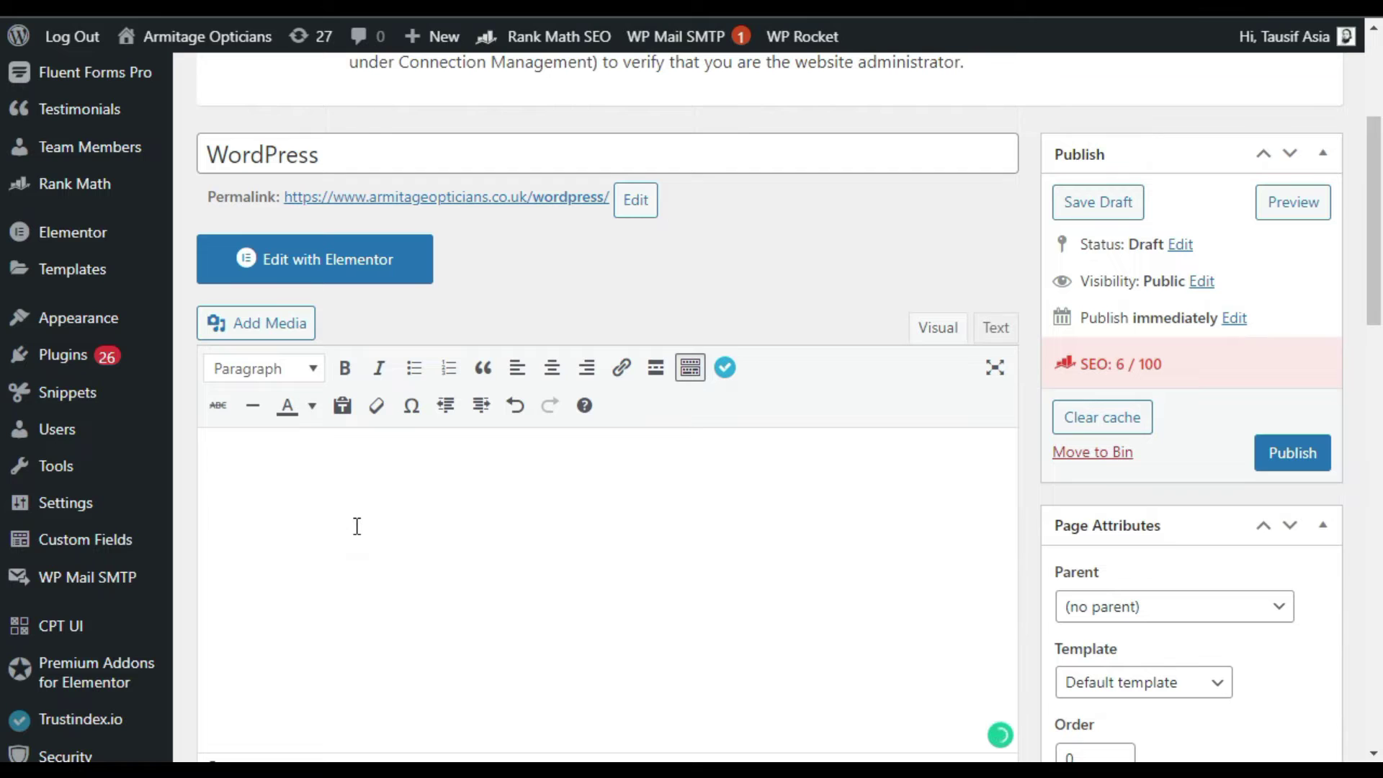
pyautogui.write('Word')
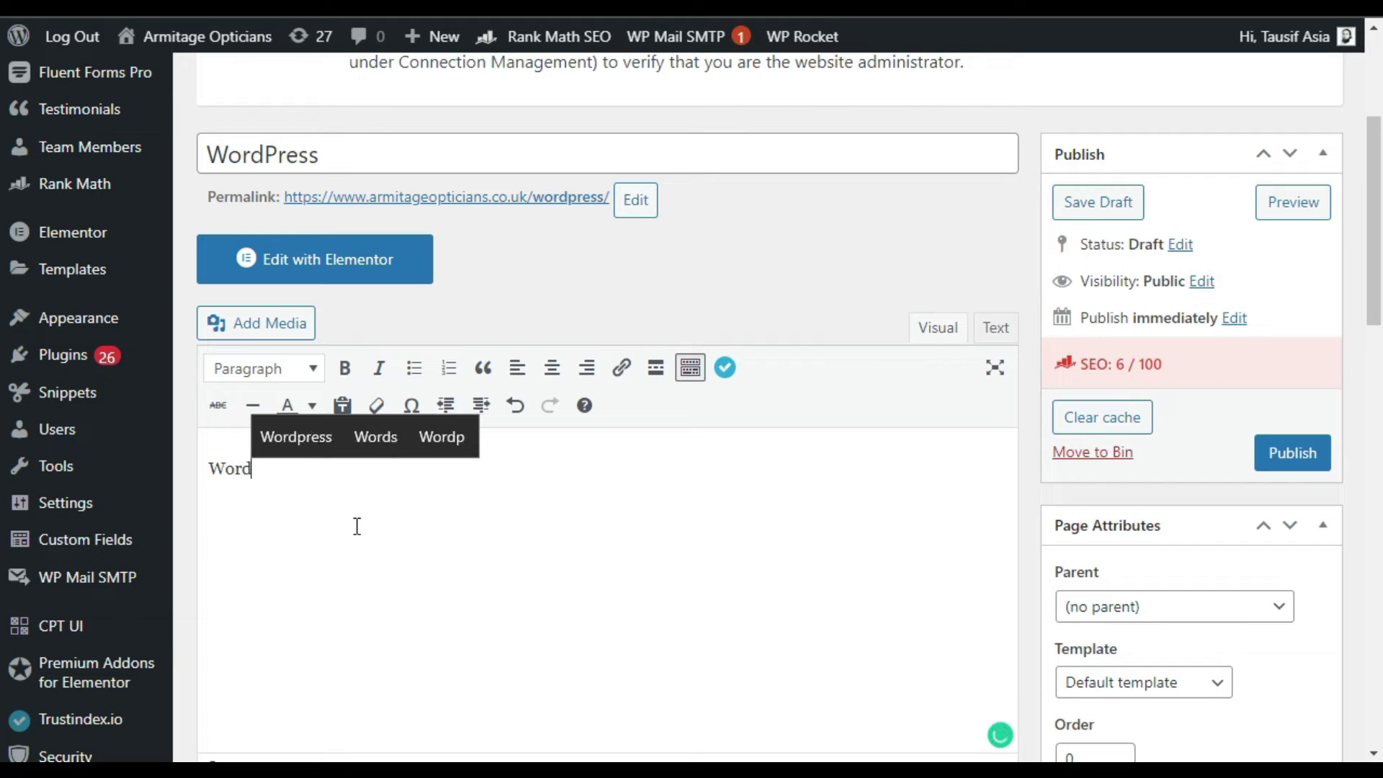
pyautogui.write('Press ')
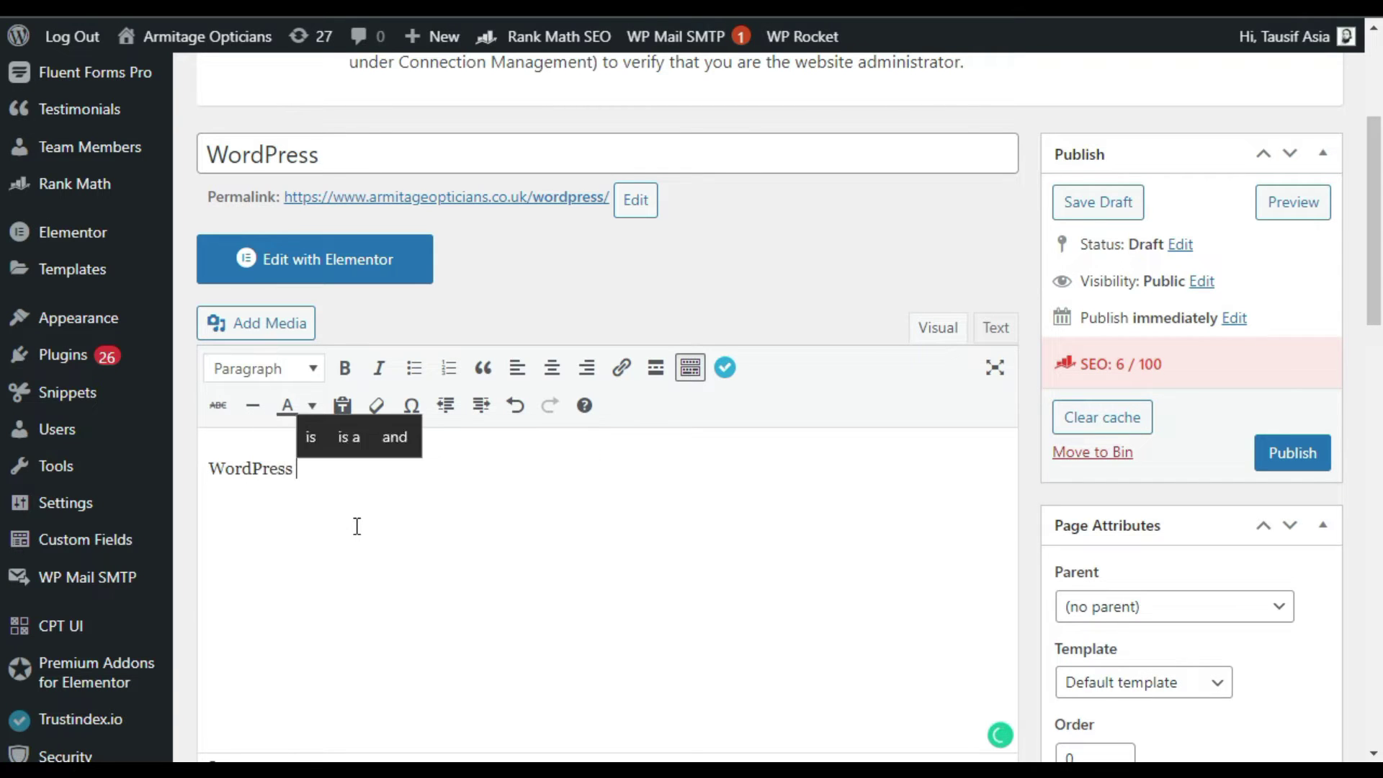
pyautogui.write('Tutorial')
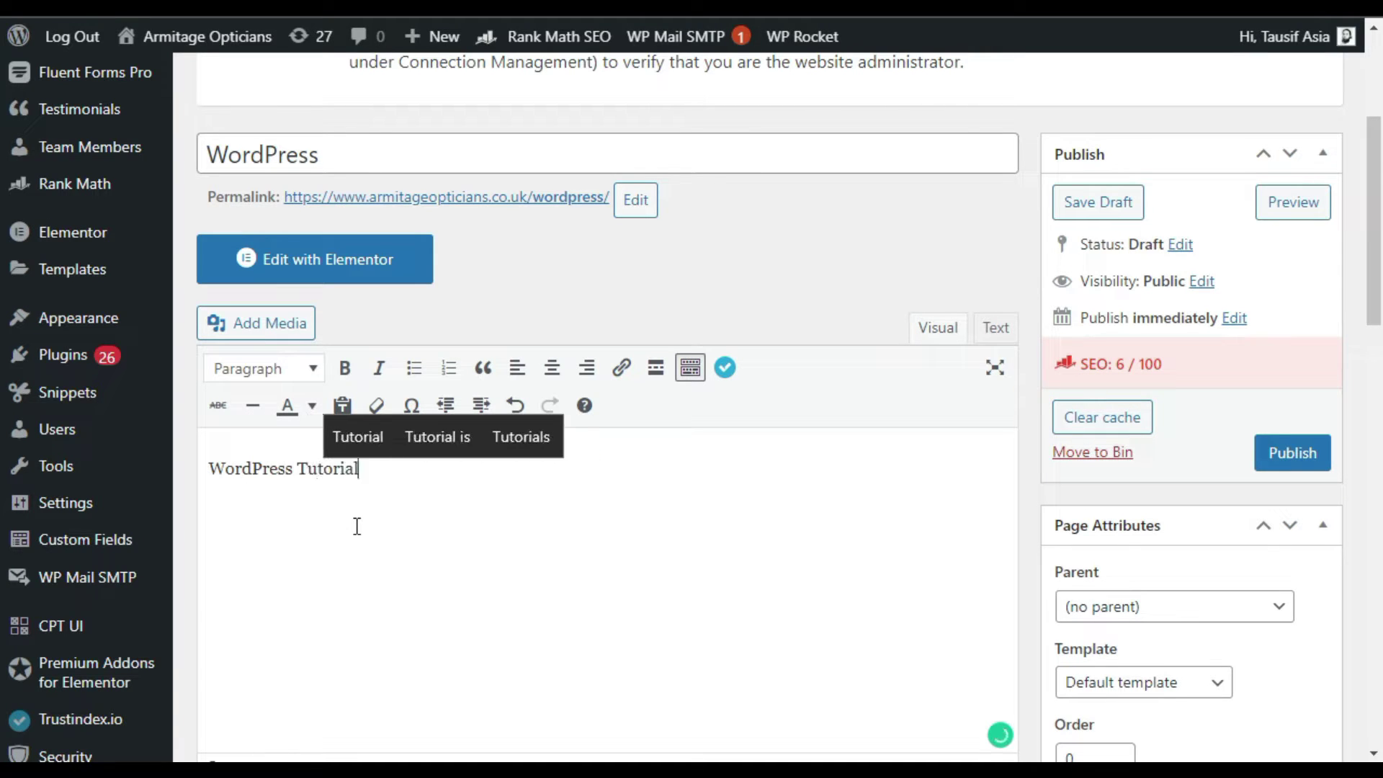
pyautogui.write(' Playlist')
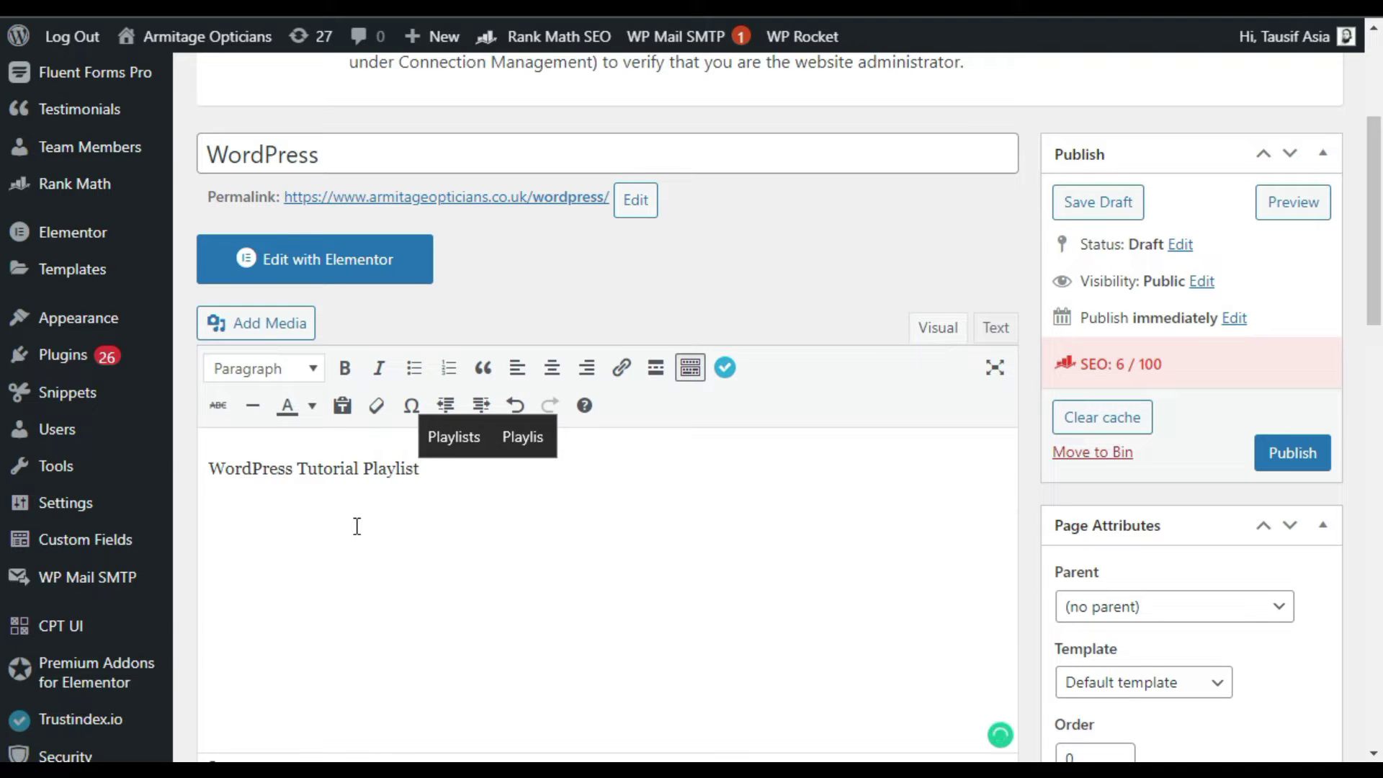
pyautogui.click(407, 514)
pyautogui.click(479, 470)
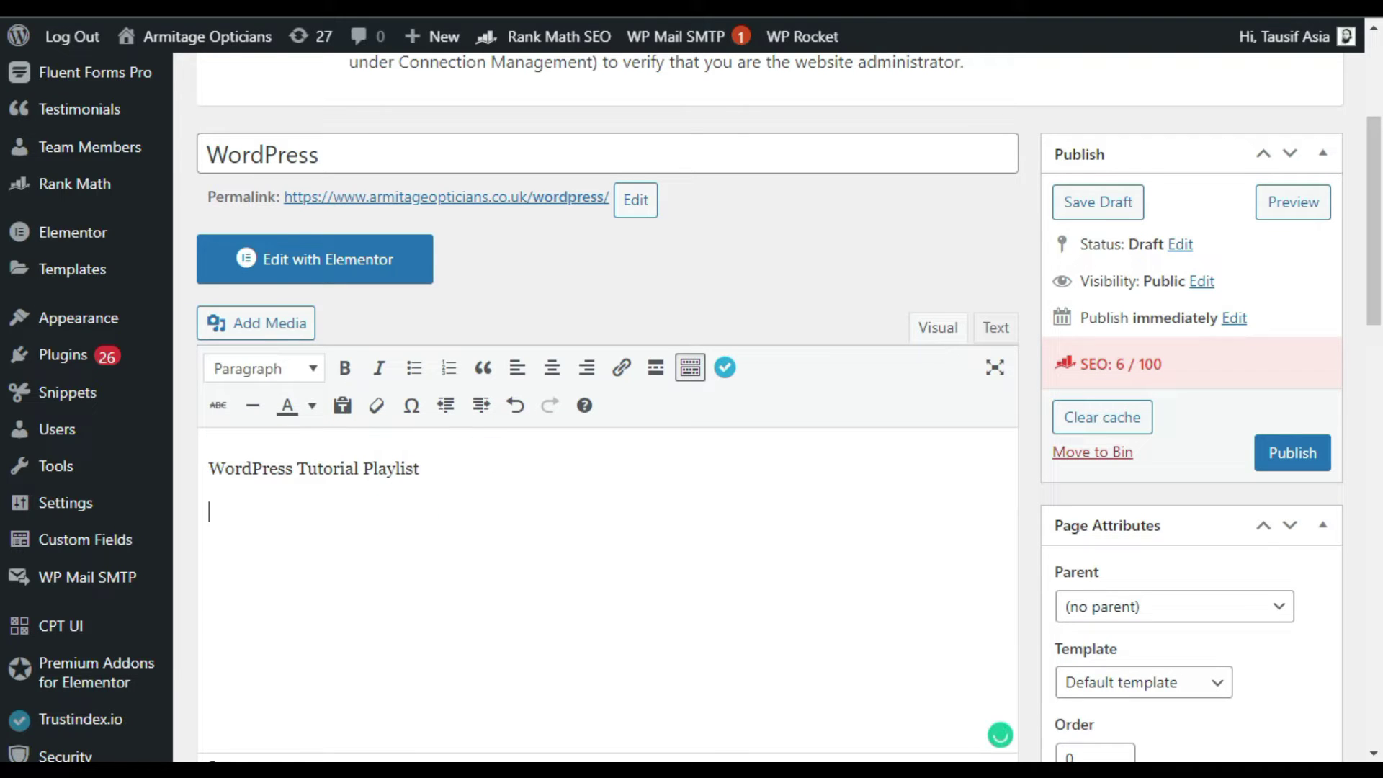
# Step: Open YouTube Studio from the YouTube account menu and go to the channel's Playlists section
pyautogui.hotkey('ctrl', 'Tab')
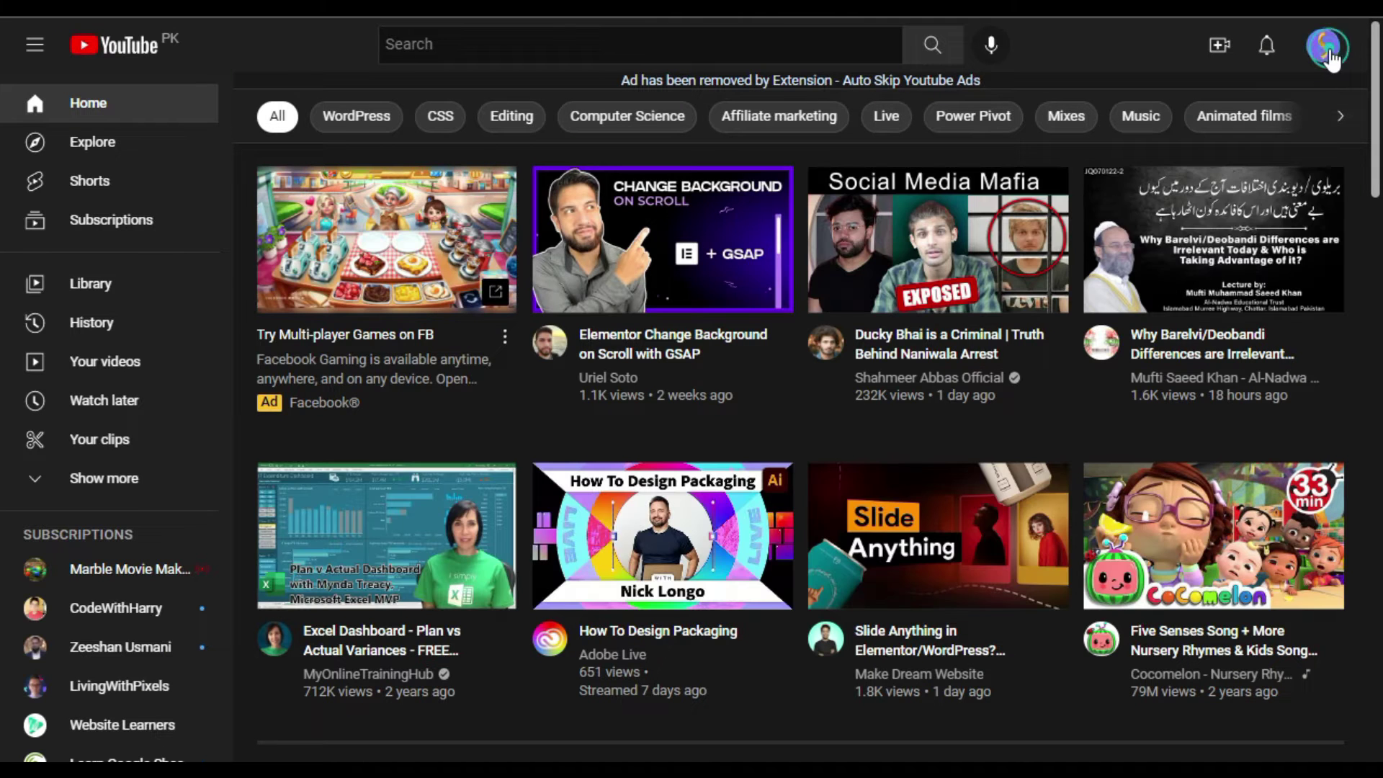
pyautogui.click(1327, 47)
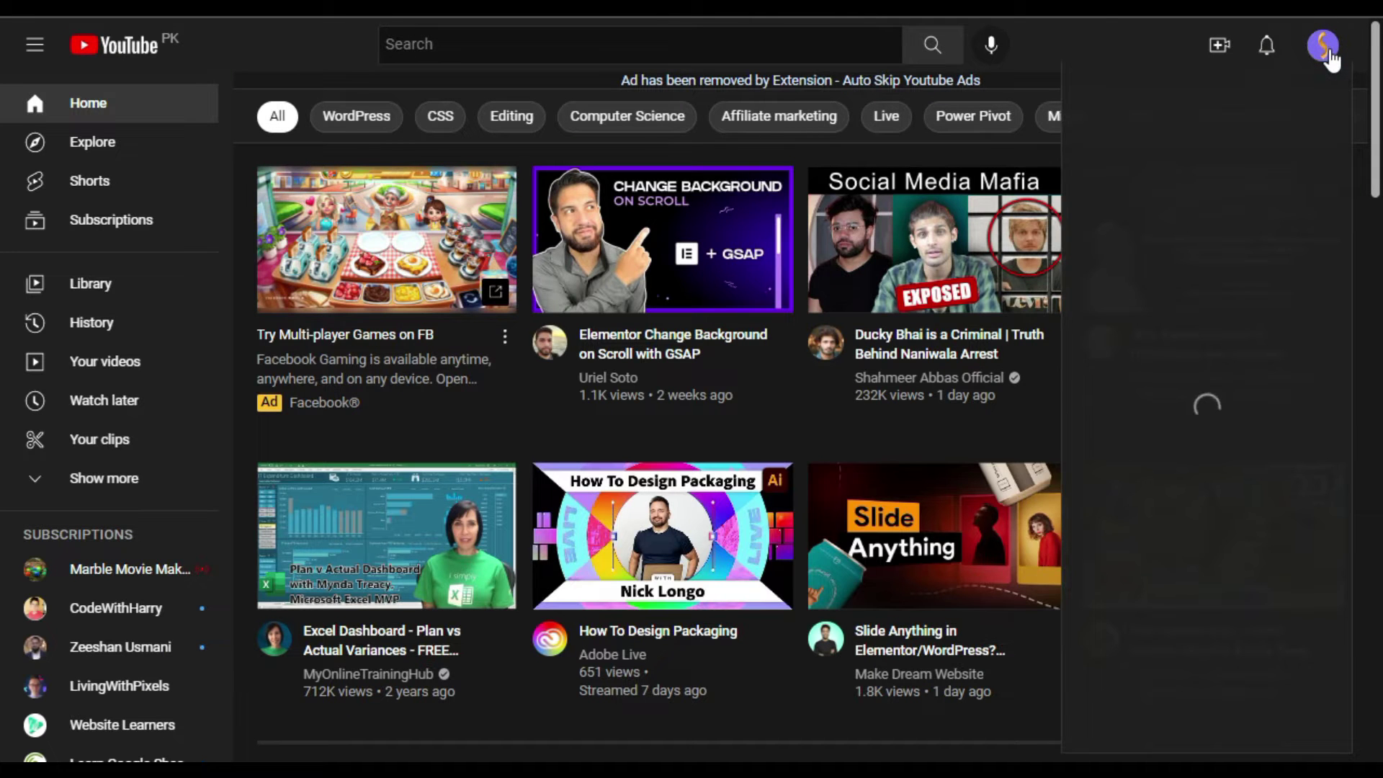
pyautogui.click(1144, 187)
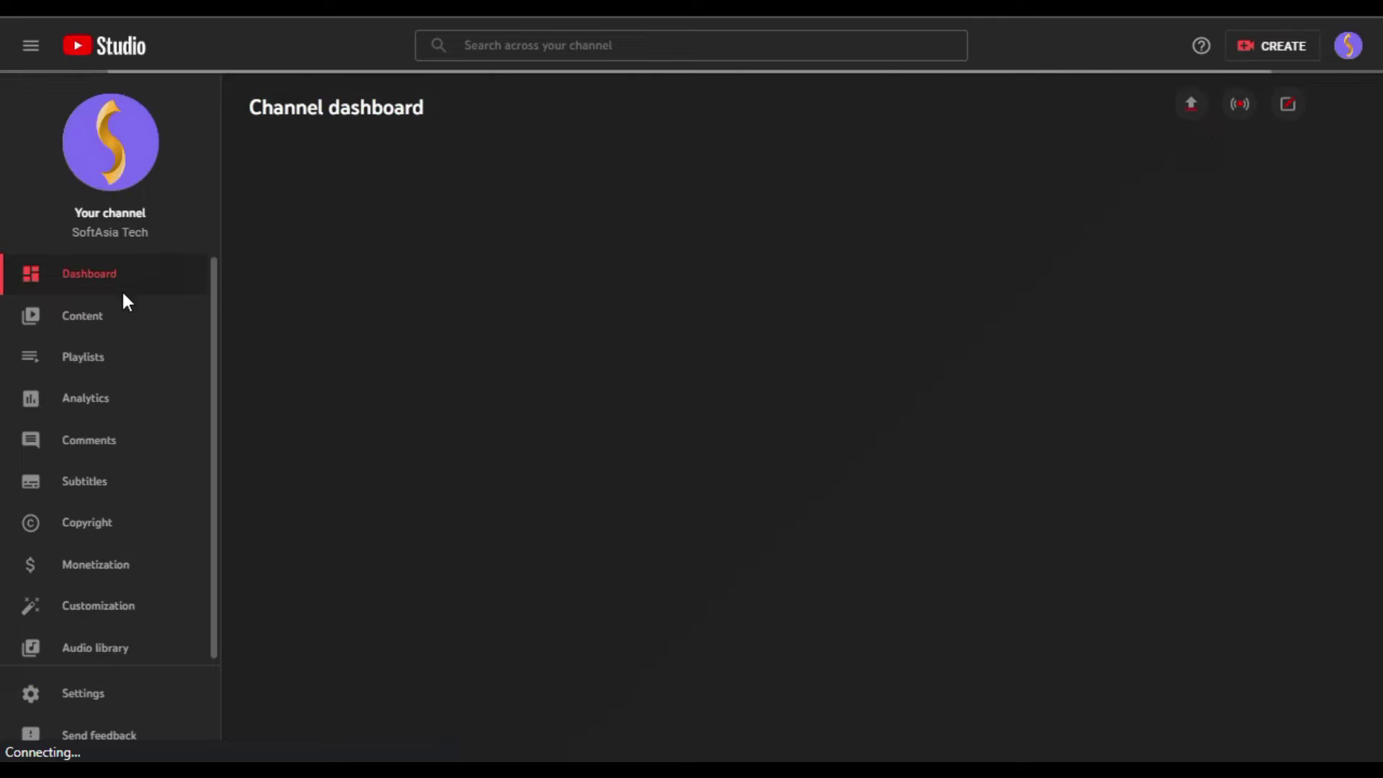
pyautogui.click(87, 358)
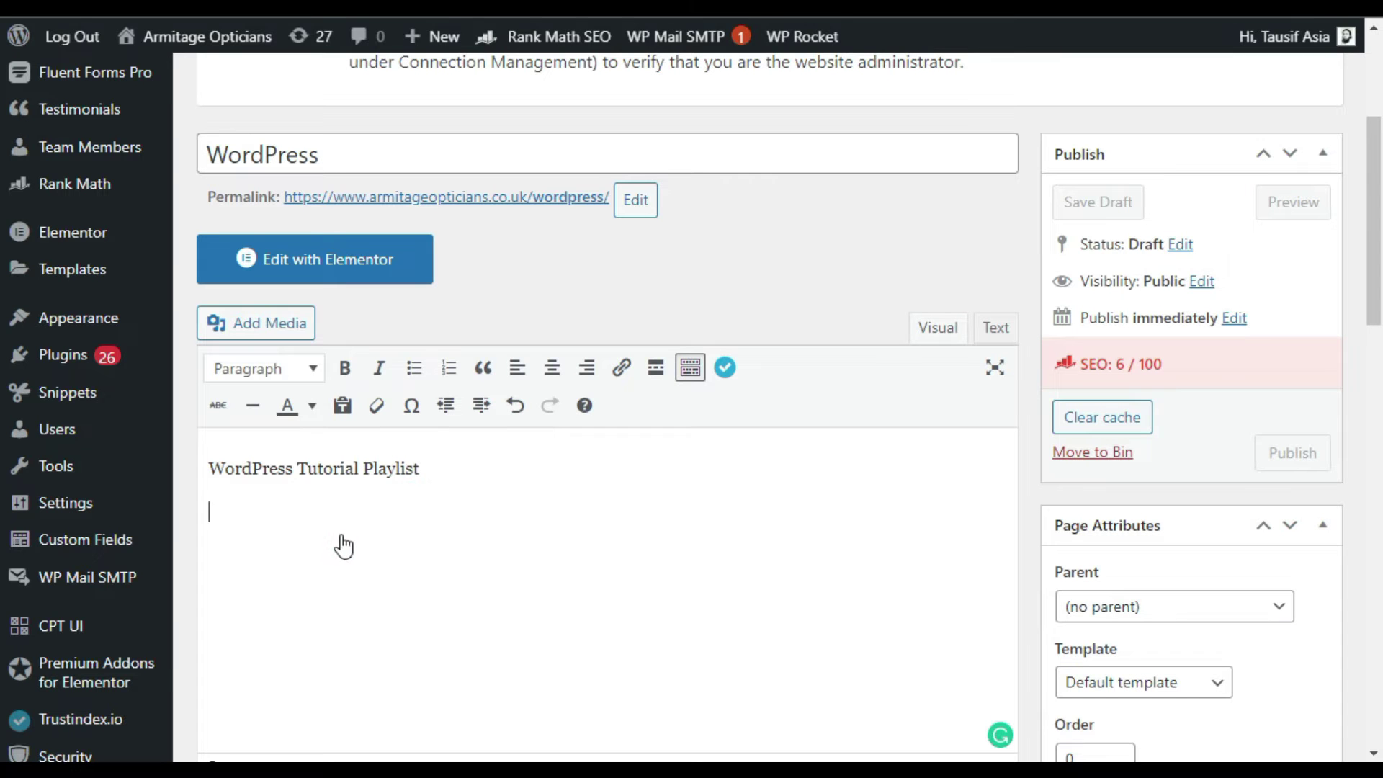
# Step: Paste the playlist URL under the heading, publish the page, and check its playlist panel live
pyautogui.write('https://www.youtube.com/playlist?list=PLixOkrpy3tsmobpi-GP3JlxlCVPFsM1WT')
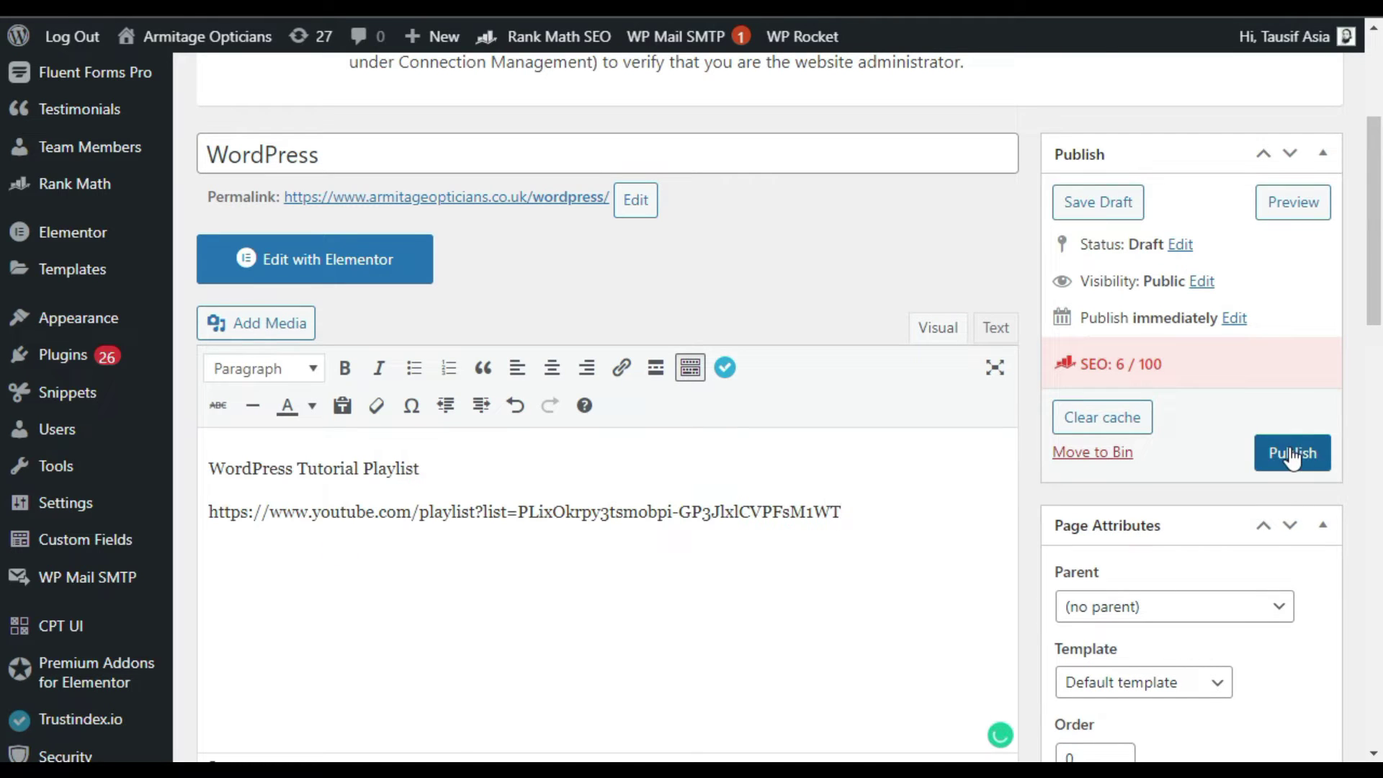
pyautogui.click(1292, 453)
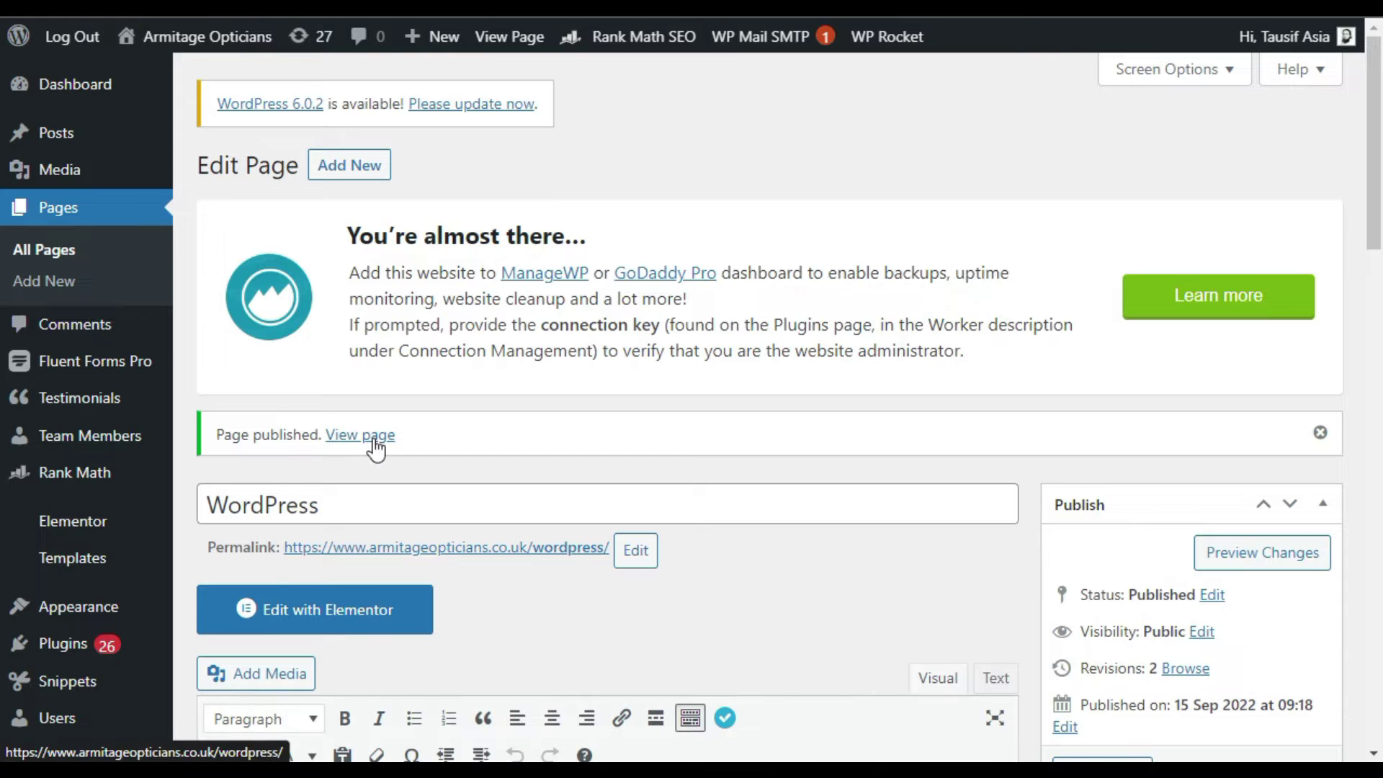
pyautogui.click(495, 32)
pyautogui.scroll(-2, 514, 131)
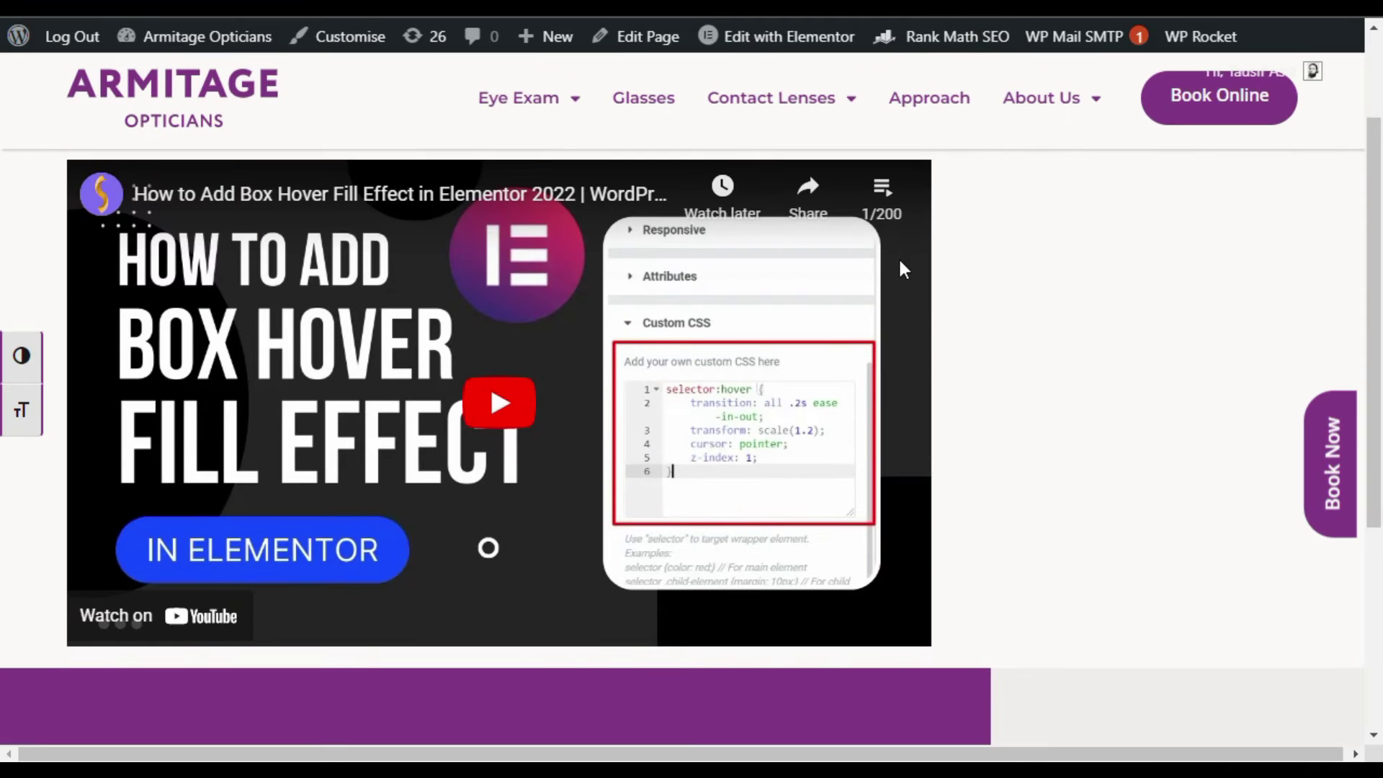
pyautogui.click(884, 195)
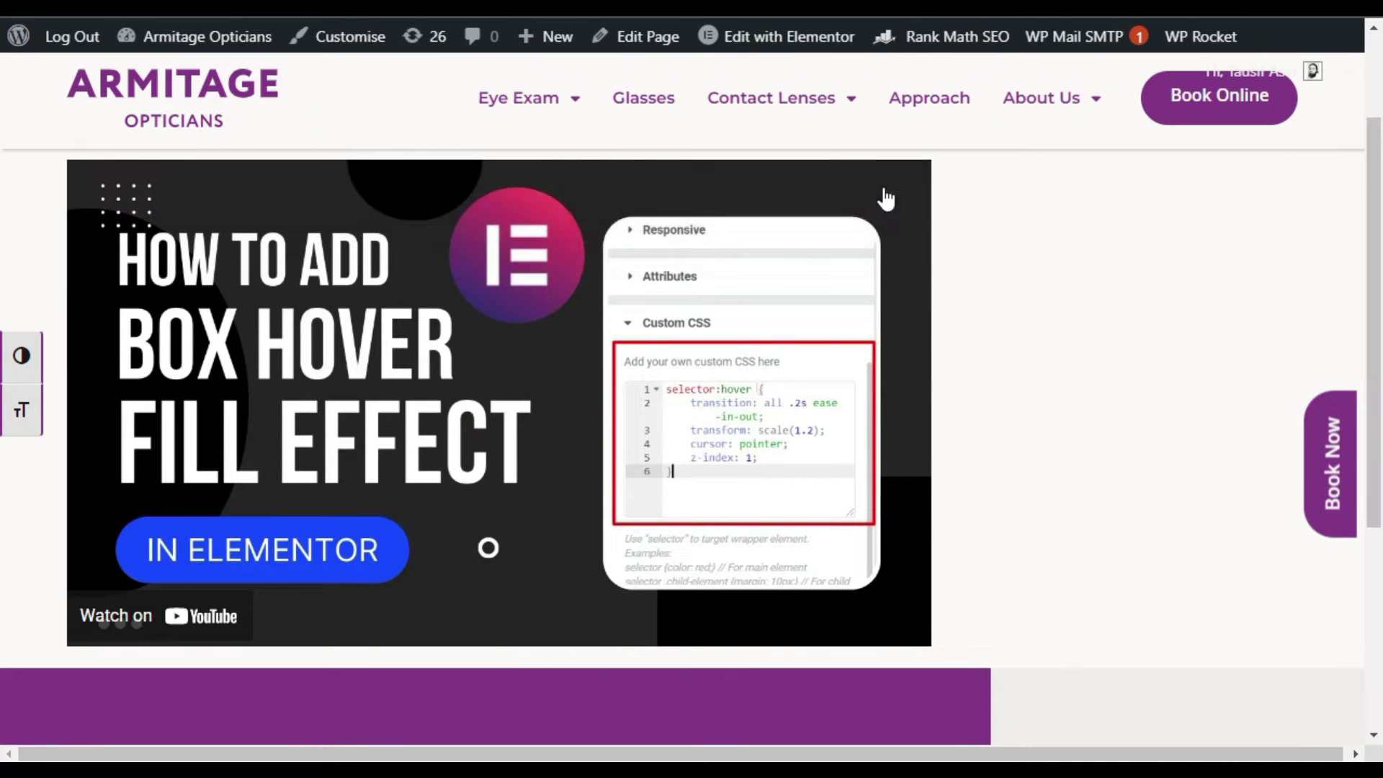
pyautogui.scroll(-3, 805, 340)
pyautogui.scroll(-2, 786, 422)
pyautogui.scroll(-2, 786, 421)
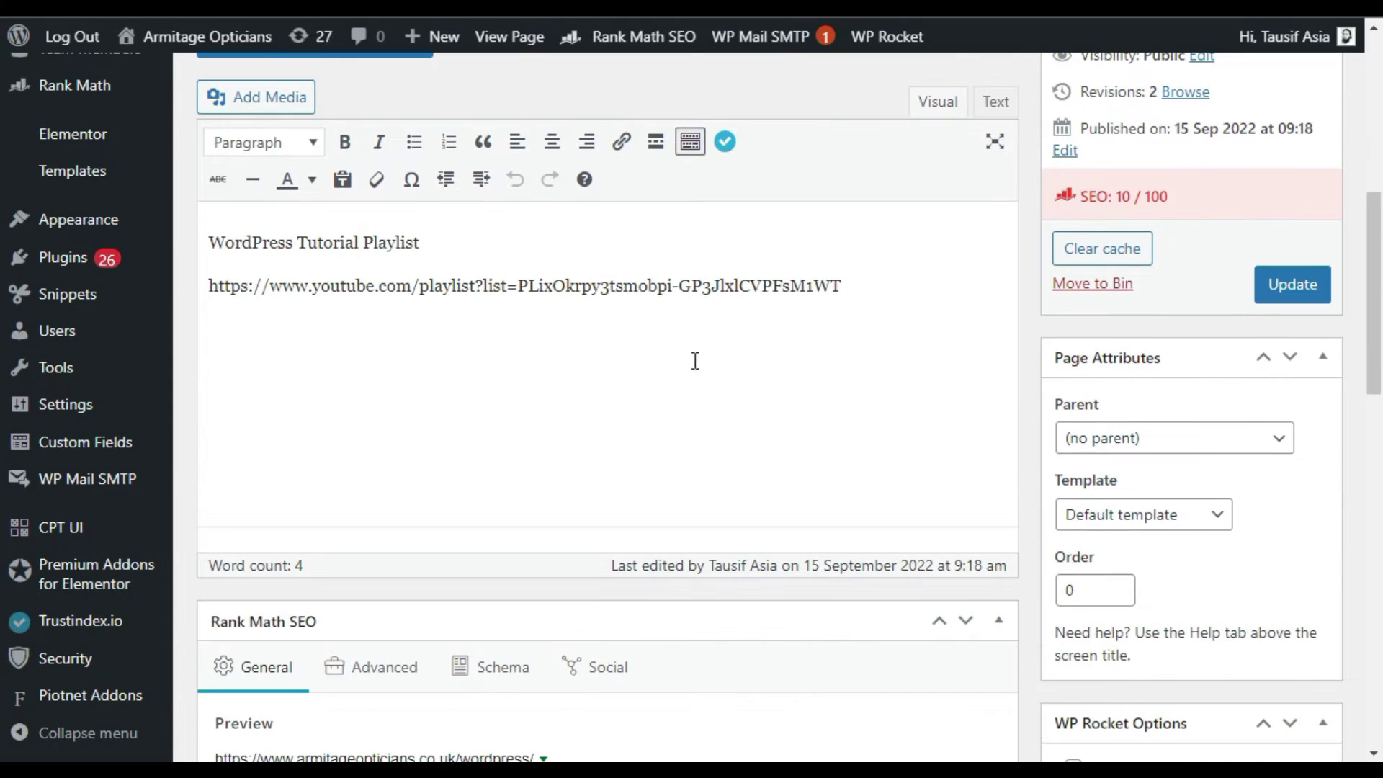
# Step: Copy the Wordpress playlist's iframe code from YouTube's Share > Embed dialog
pyautogui.click(919, 285)
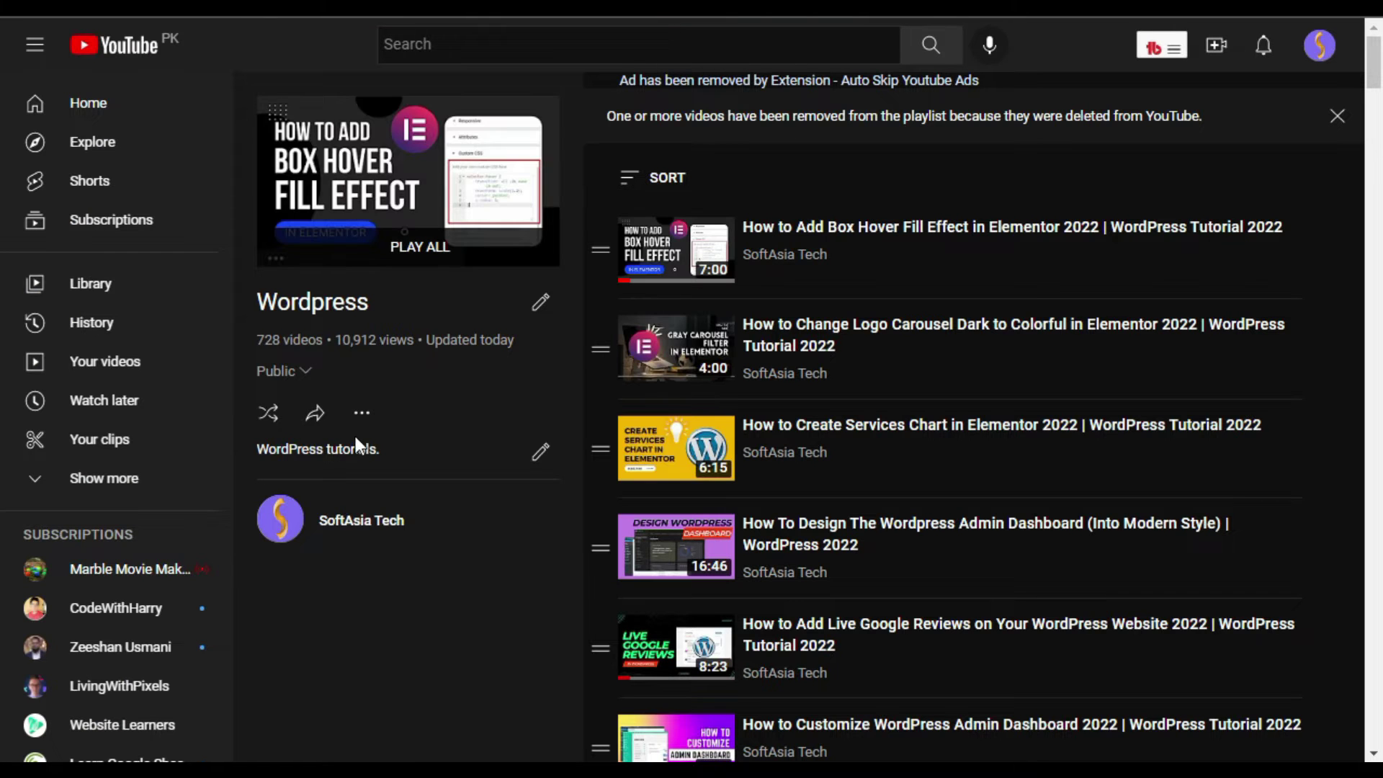
pyautogui.click(314, 414)
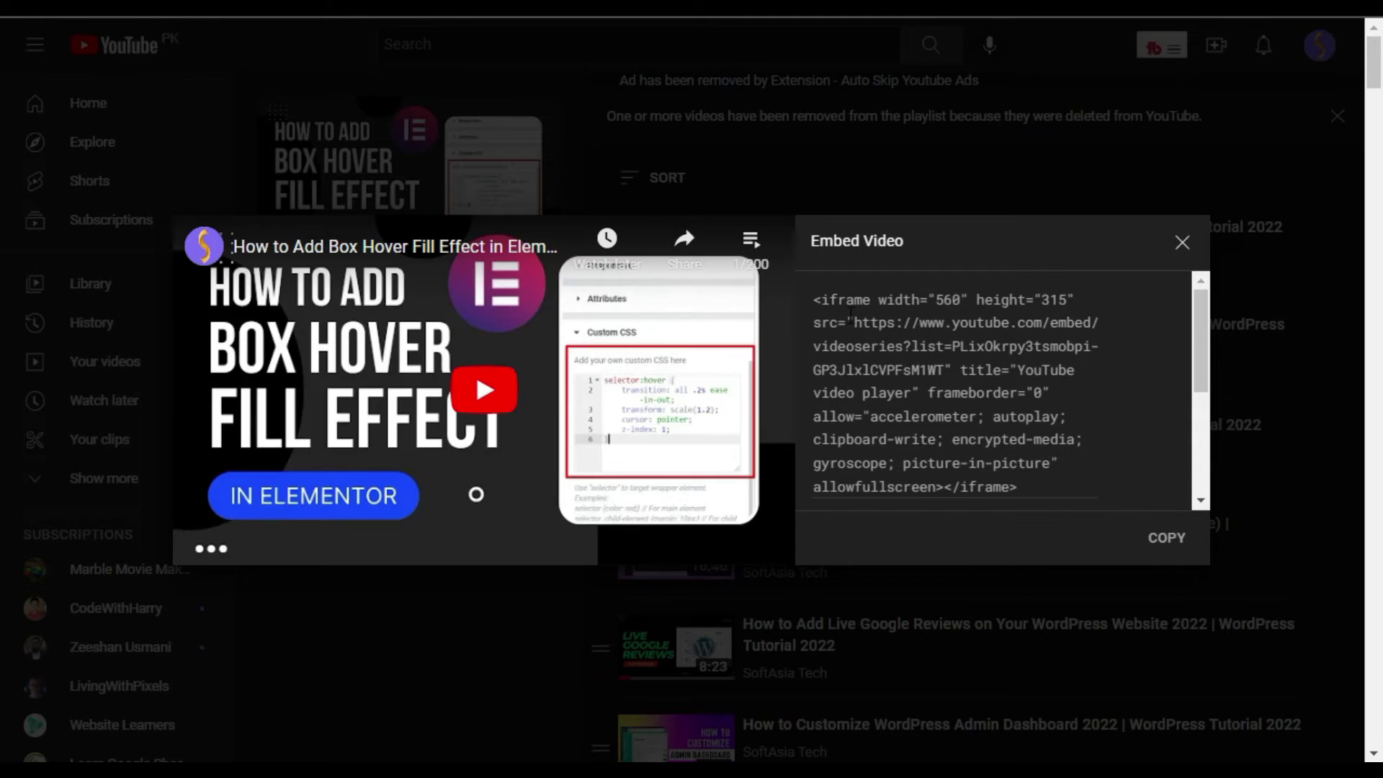
pyautogui.click(831, 302)
pyautogui.scroll(-2, 1171, 401)
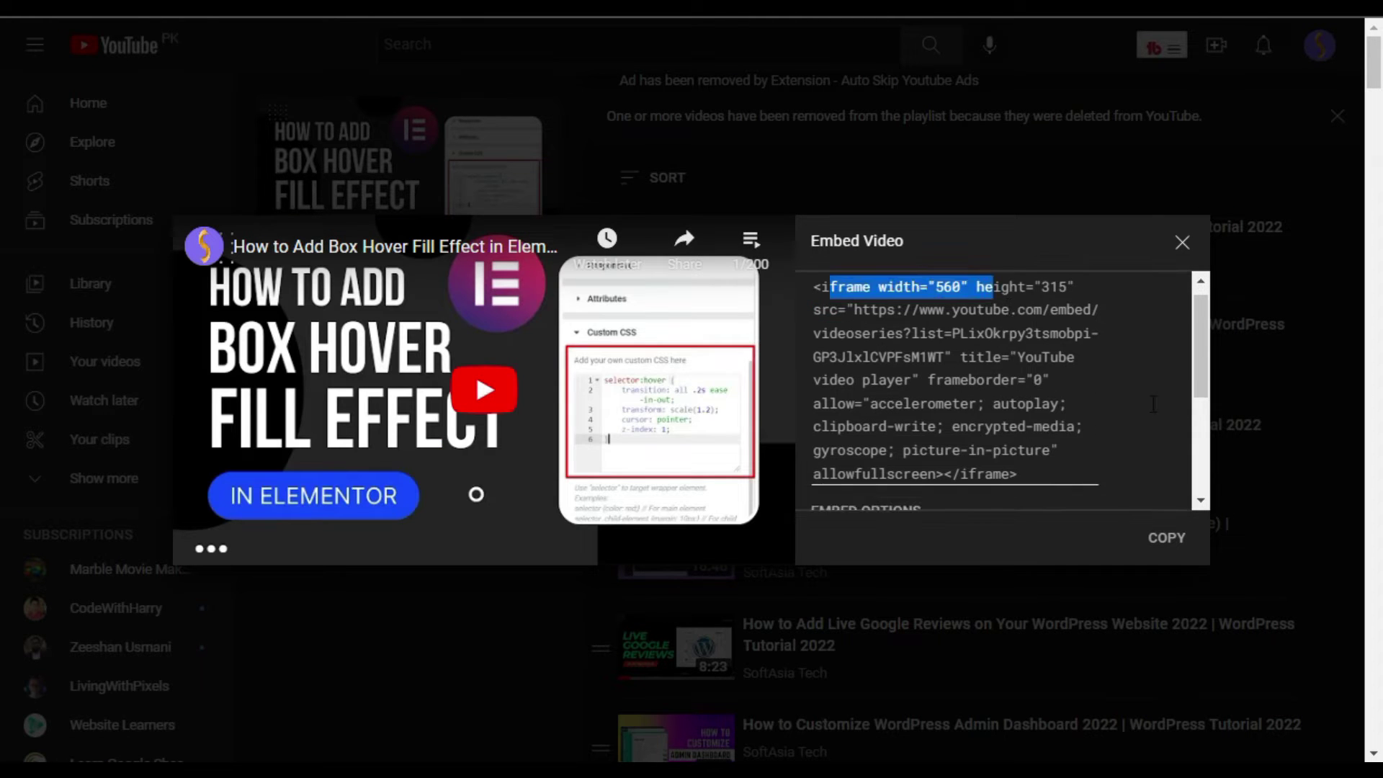
pyautogui.scroll(-4, 1170, 398)
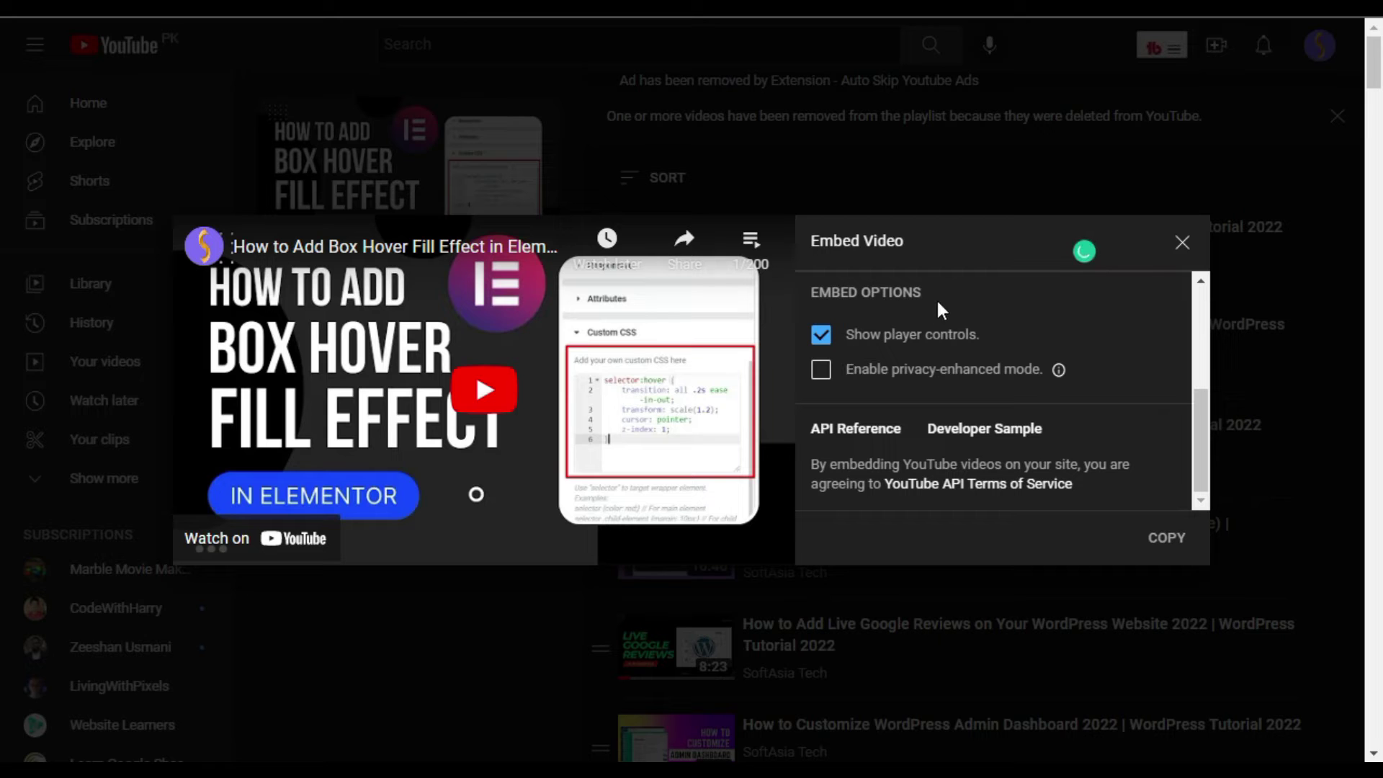
pyautogui.click(1168, 537)
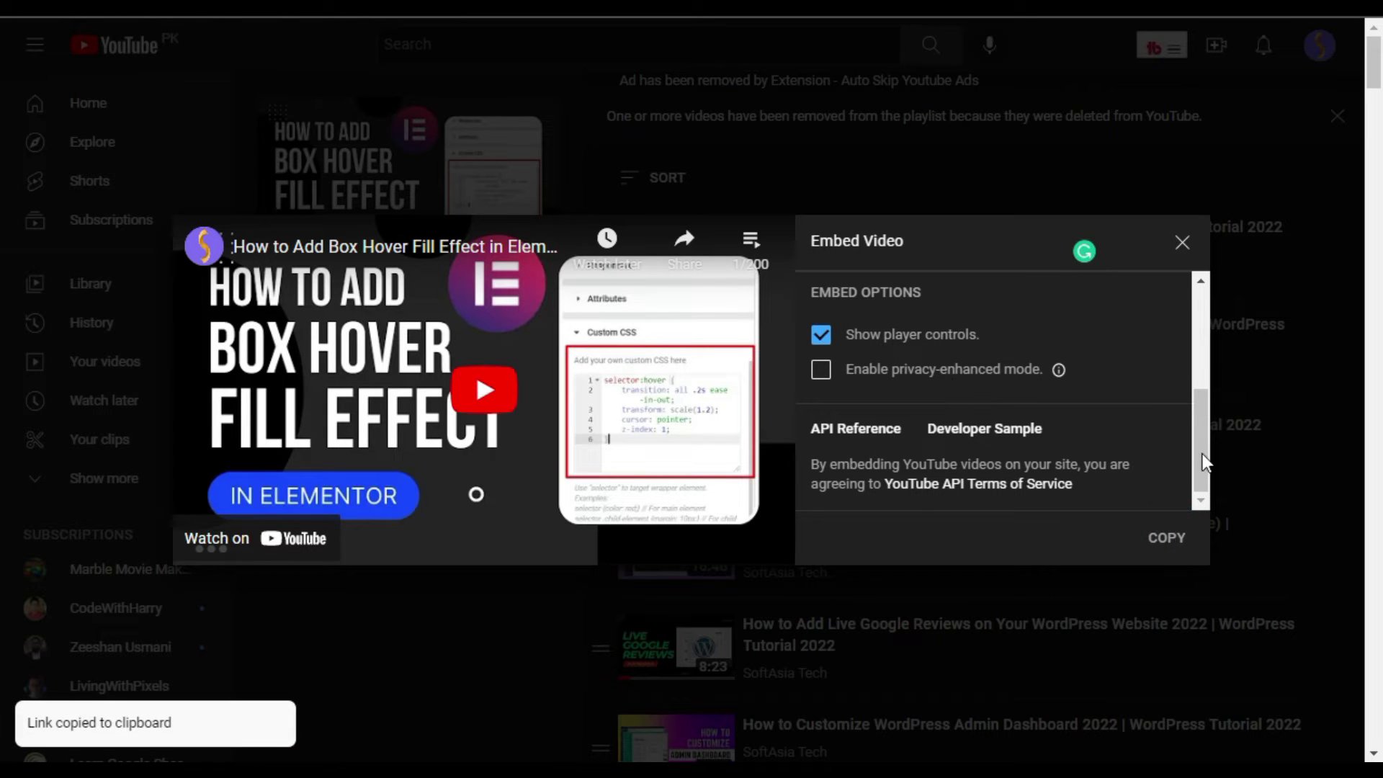
# Step: Replace the auto-embedded link with the iframe code below the heading in the Text editor, then update
pyautogui.hotkey('alt', 'Tab')
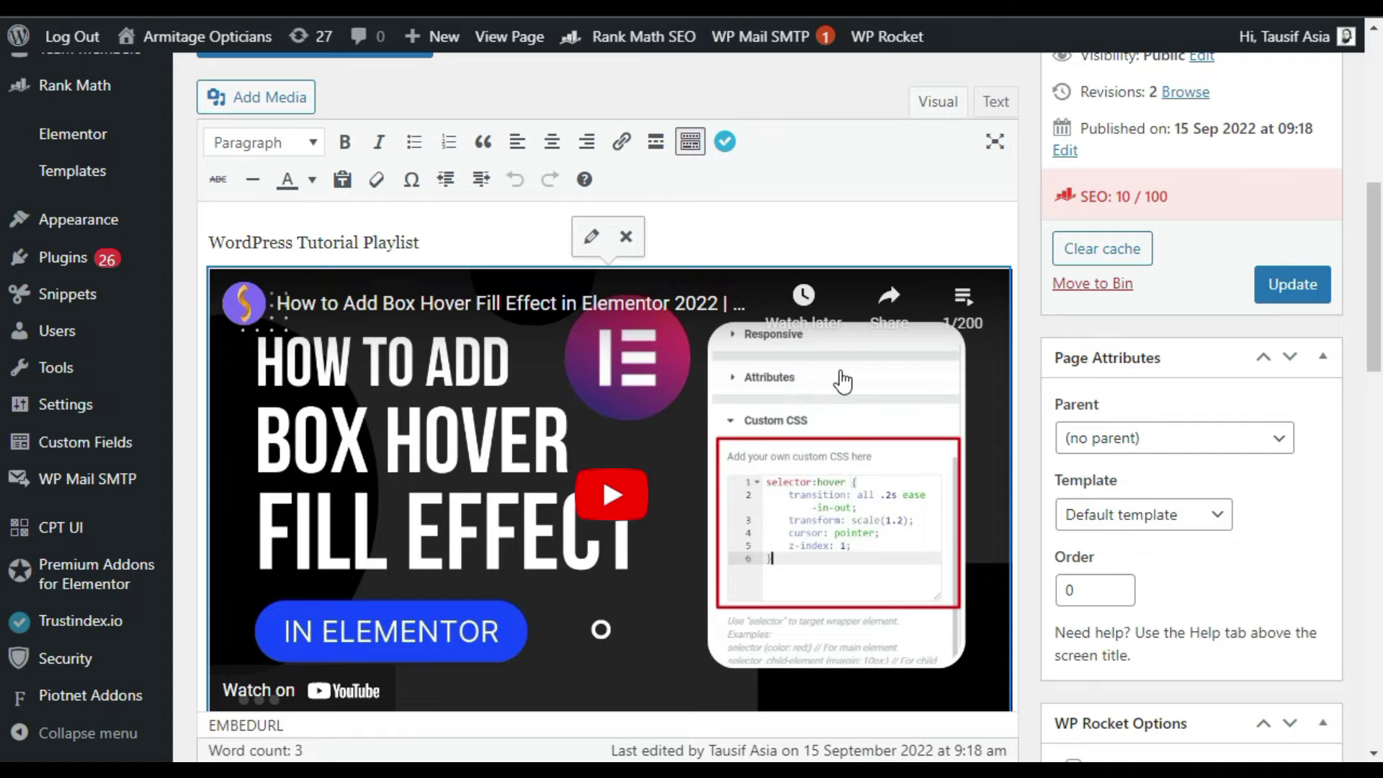
pyautogui.press('Delete')
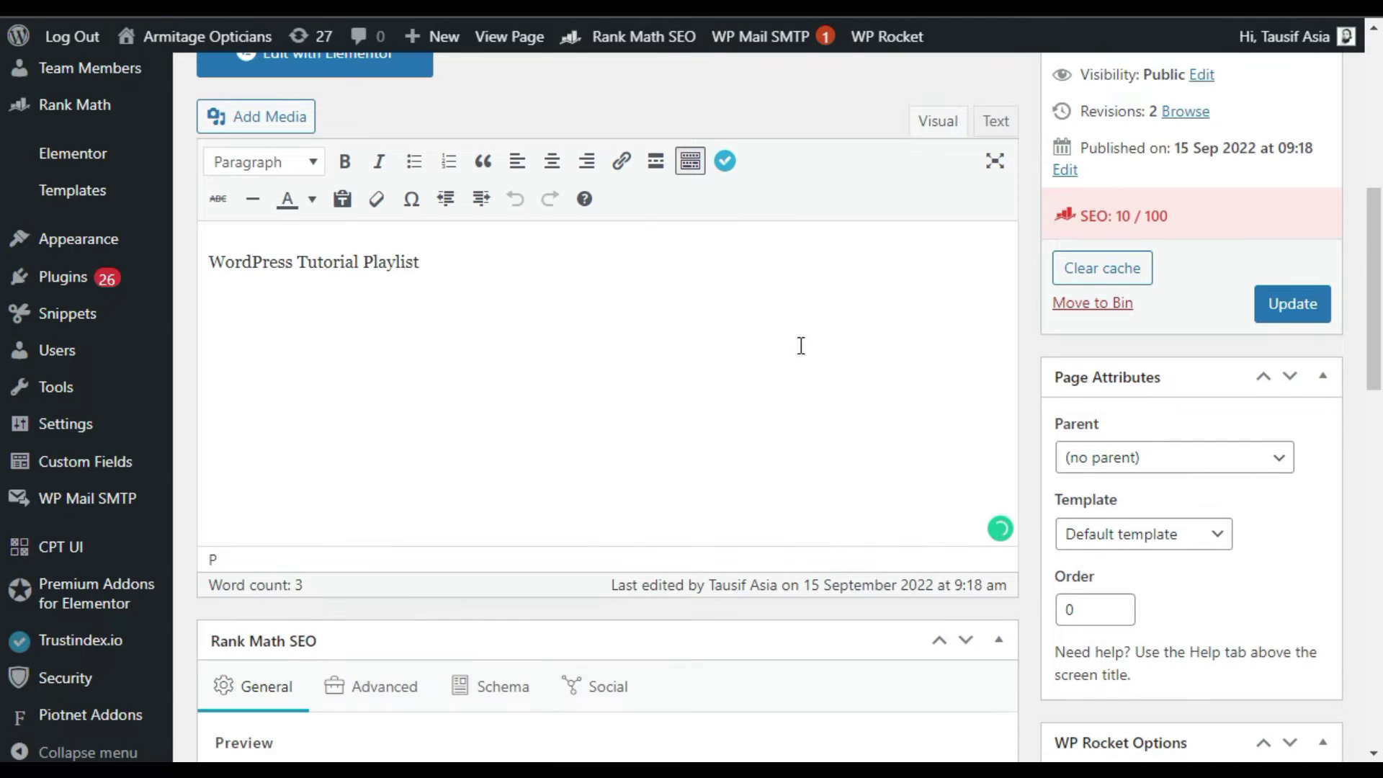
pyautogui.click(996, 121)
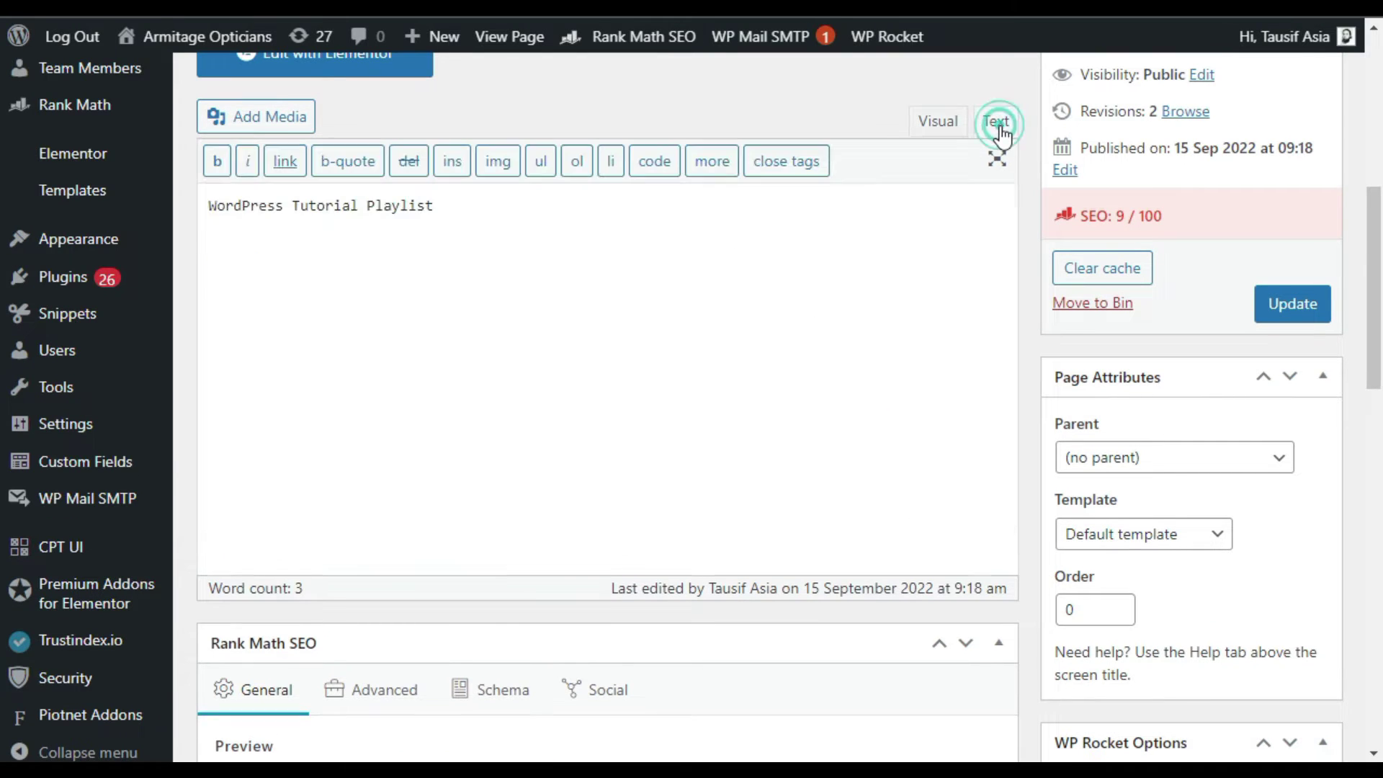
pyautogui.click(562, 224)
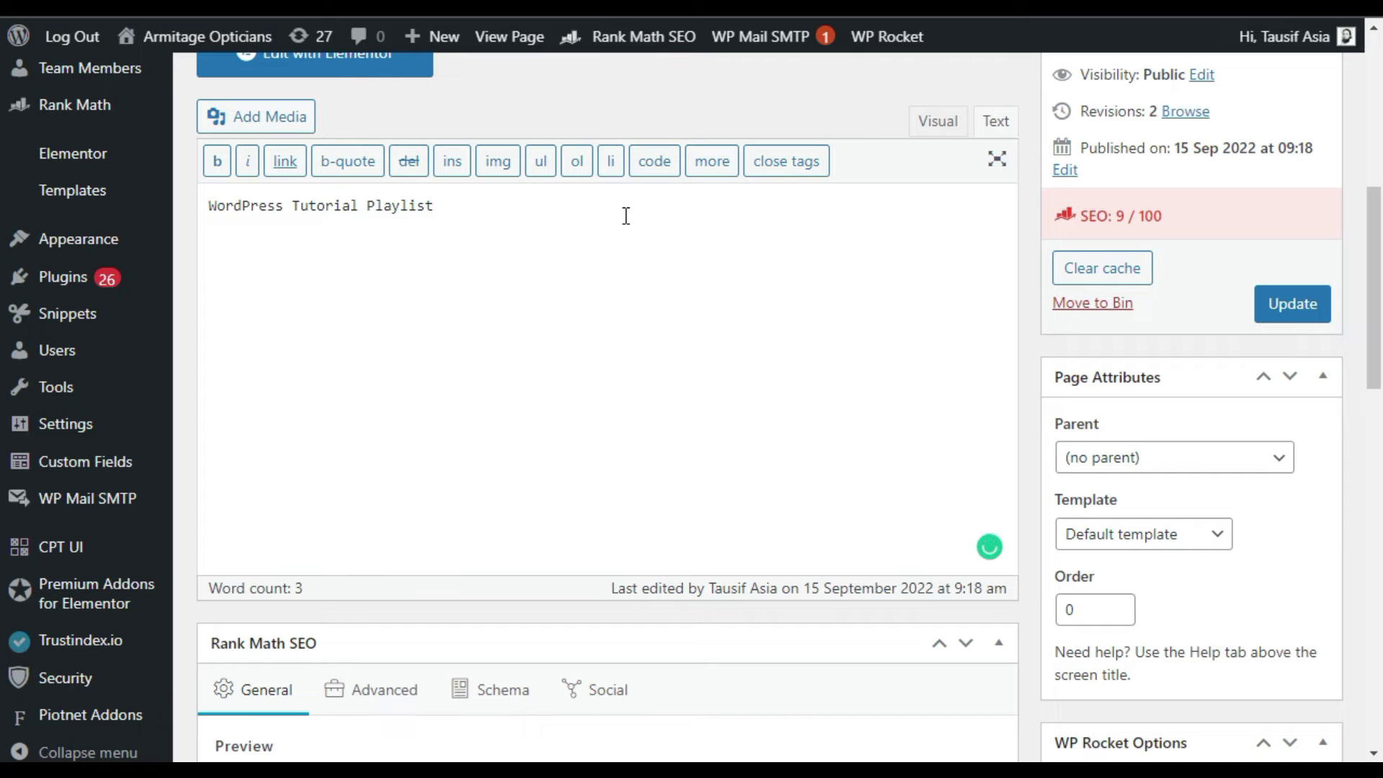
pyautogui.press('Return')
pyautogui.press('Return')
pyautogui.hotkey('ctrl', 'v')
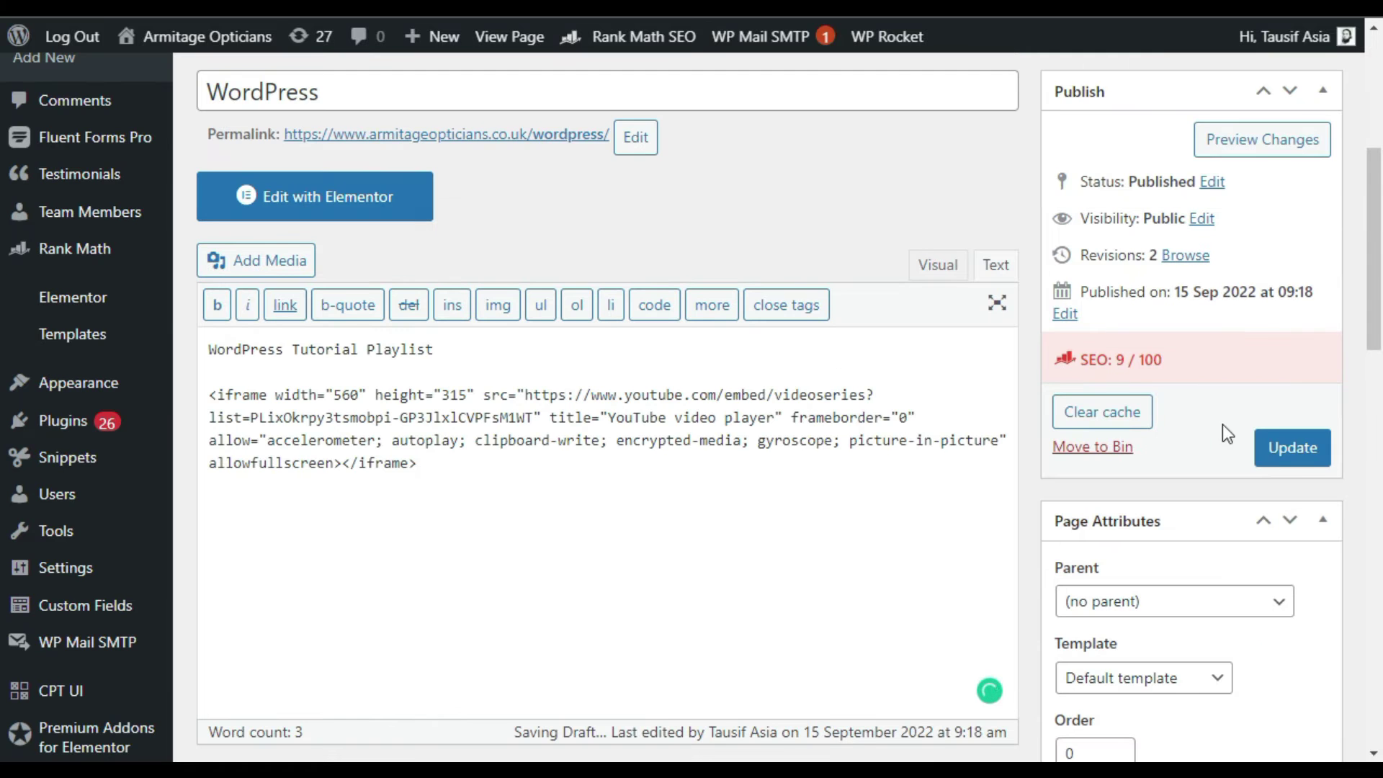
pyautogui.click(1293, 448)
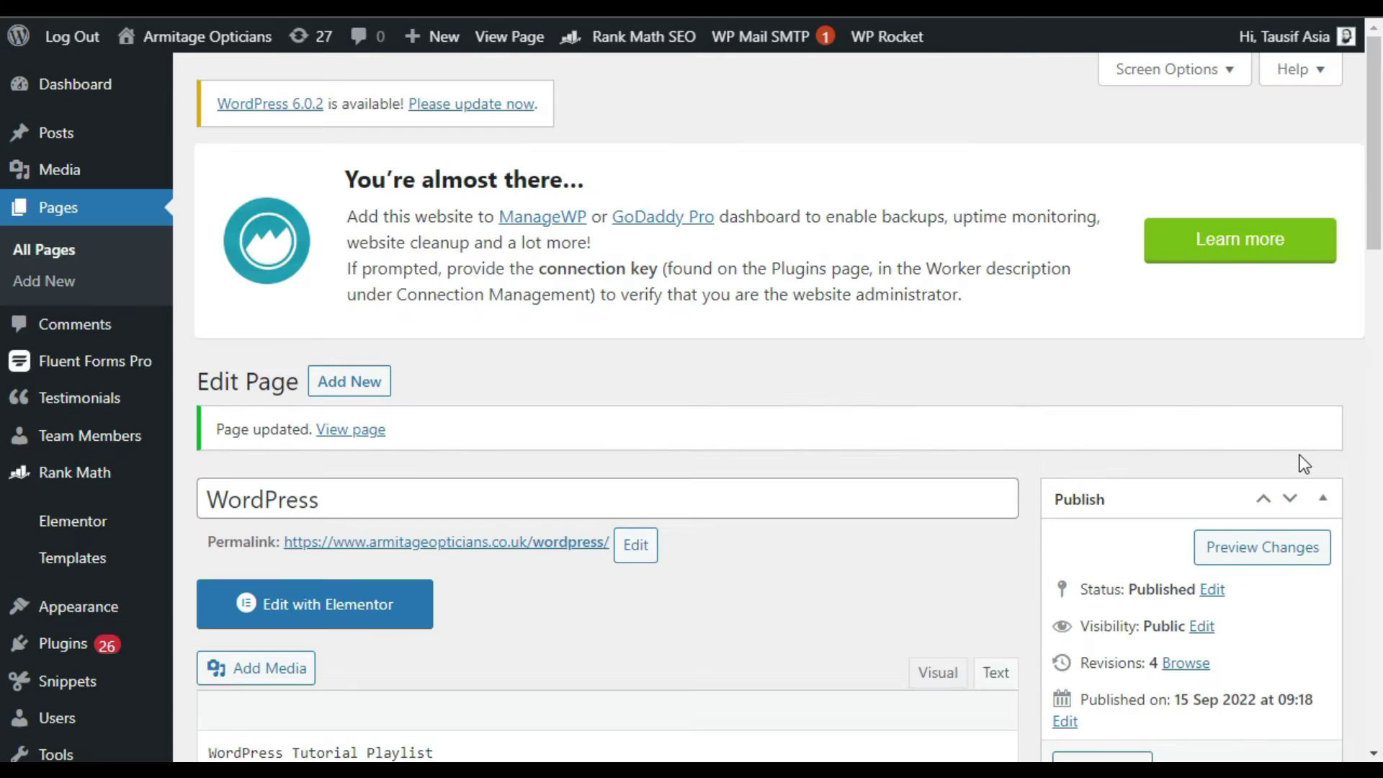
pyautogui.click(350, 435)
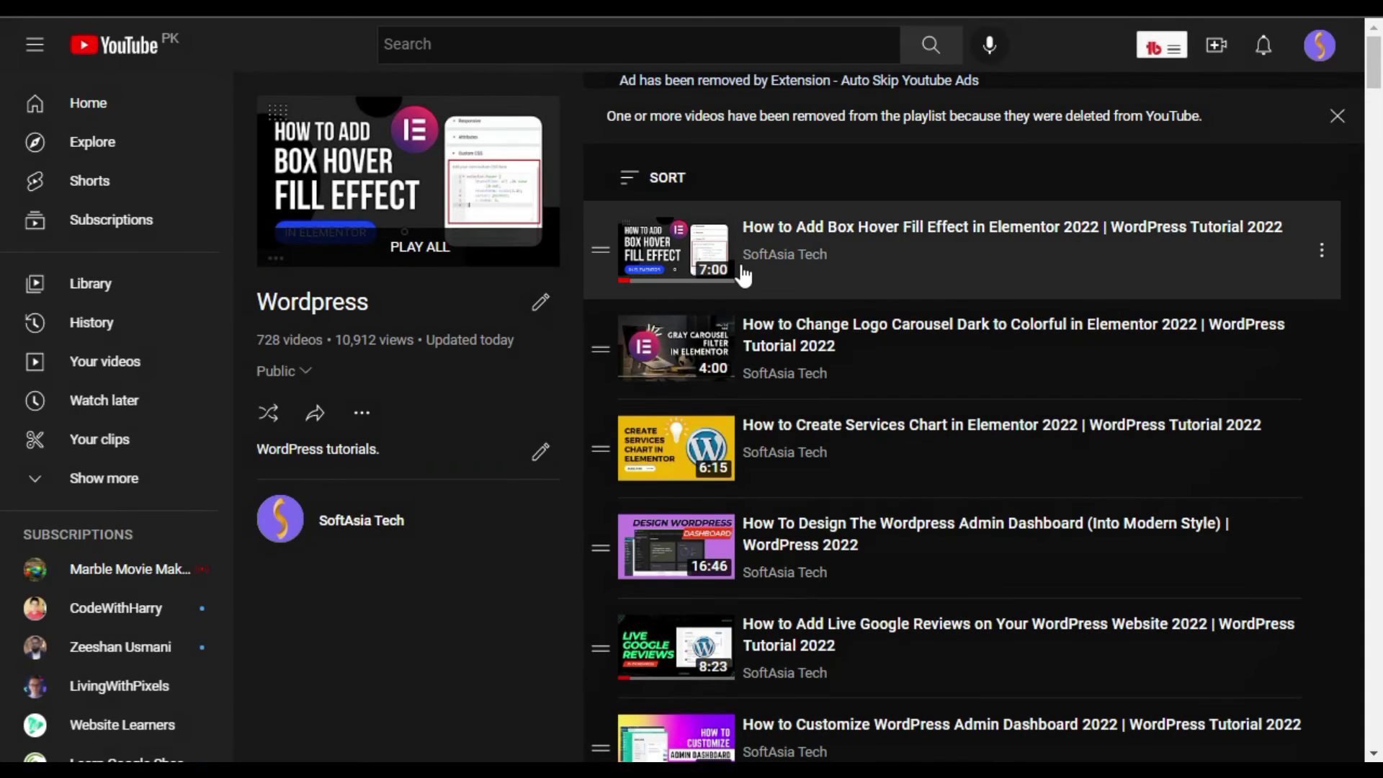
pyautogui.moveTo(248, 332); pyautogui.dragTo(263, 318)
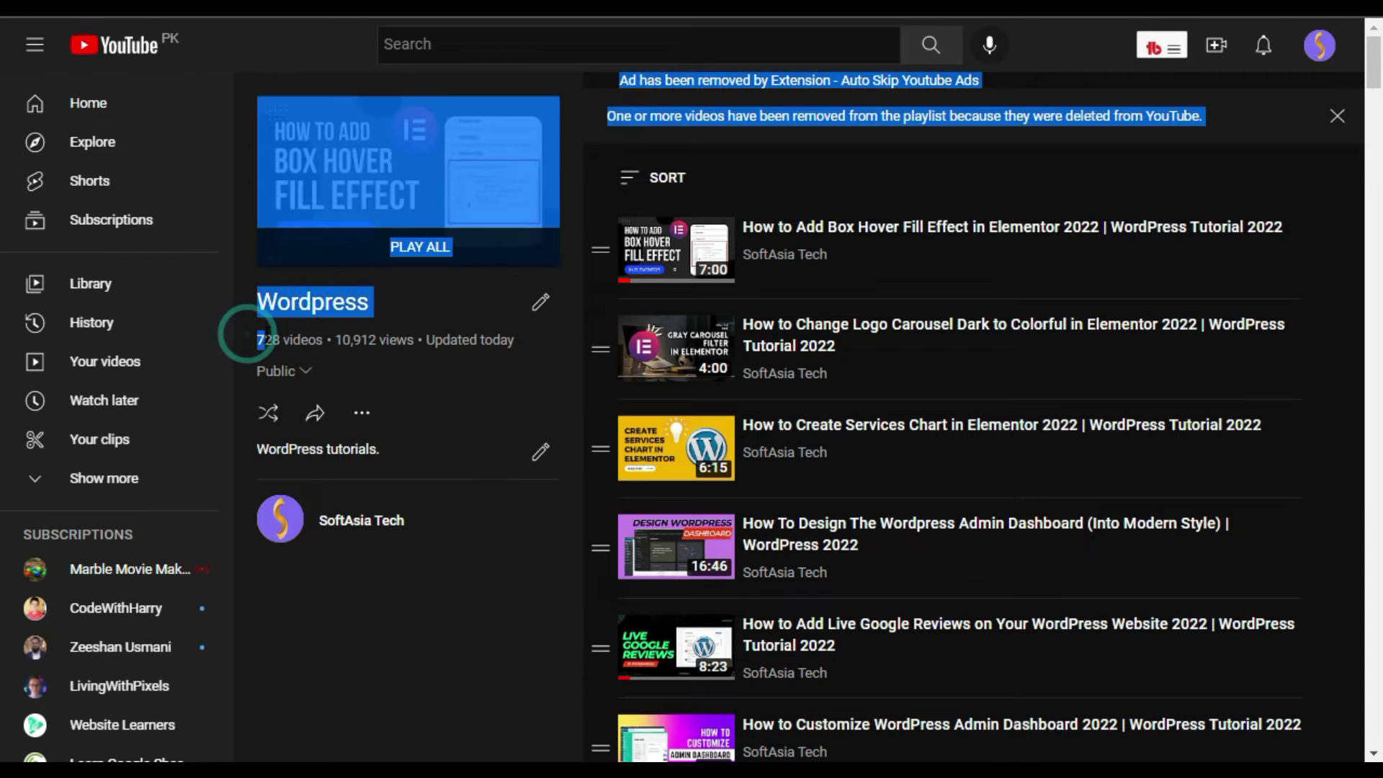
pyautogui.click(292, 339)
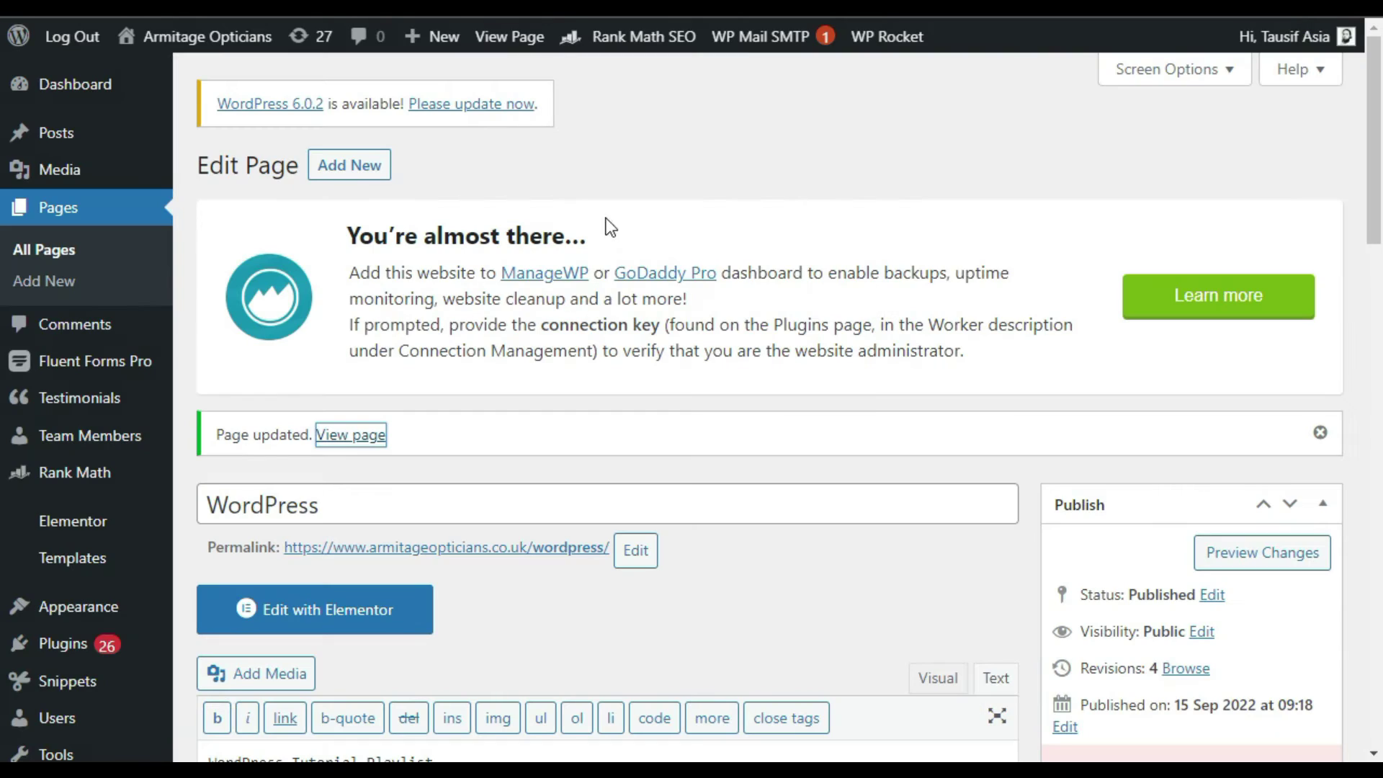
pyautogui.scroll(4, 733, 284)
pyautogui.scroll(-3, 733, 284)
pyautogui.scroll(-2, 736, 292)
pyautogui.scroll(1, 745, 378)
pyautogui.scroll(4, 765, 437)
pyautogui.scroll(3, 766, 437)
pyautogui.scroll(3, 765, 437)
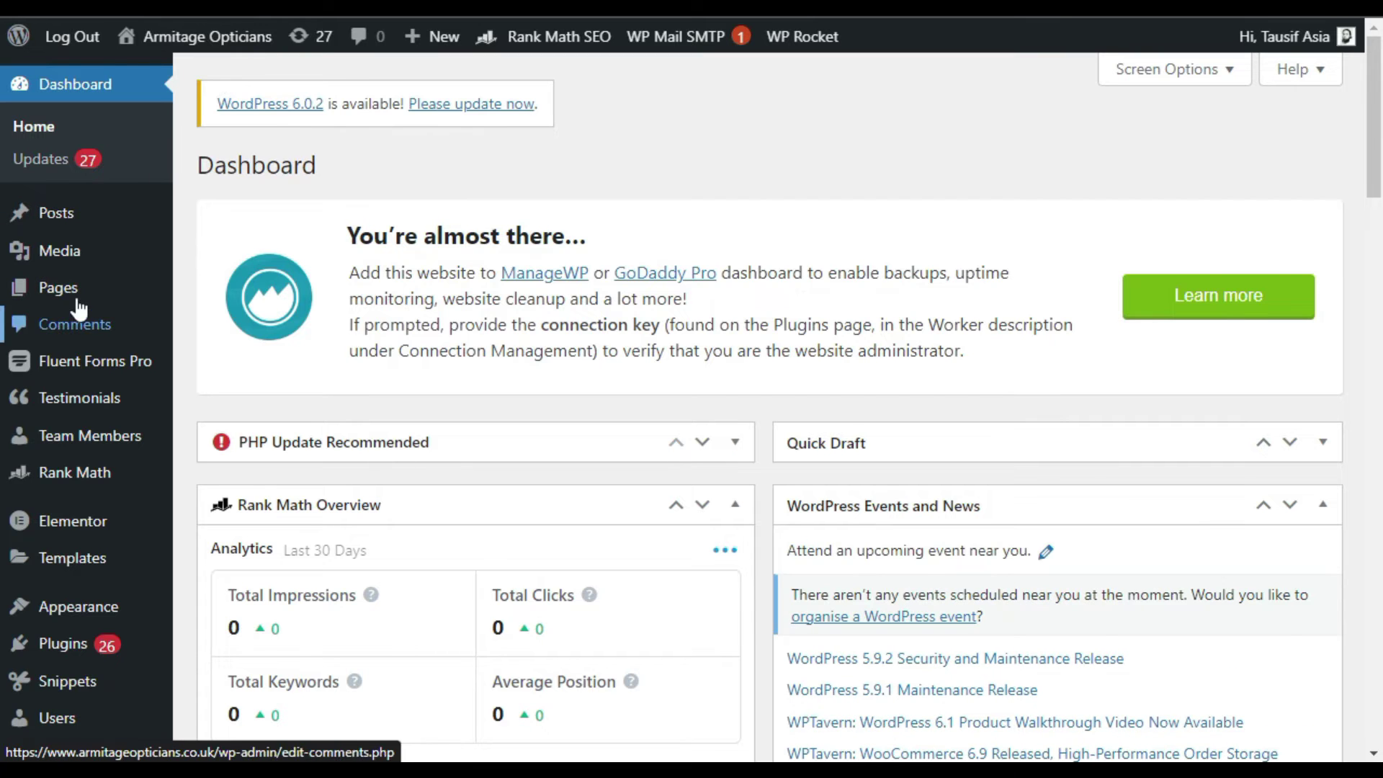
# Step: Show the All Pages list sorted by date
pyautogui.click(59, 287)
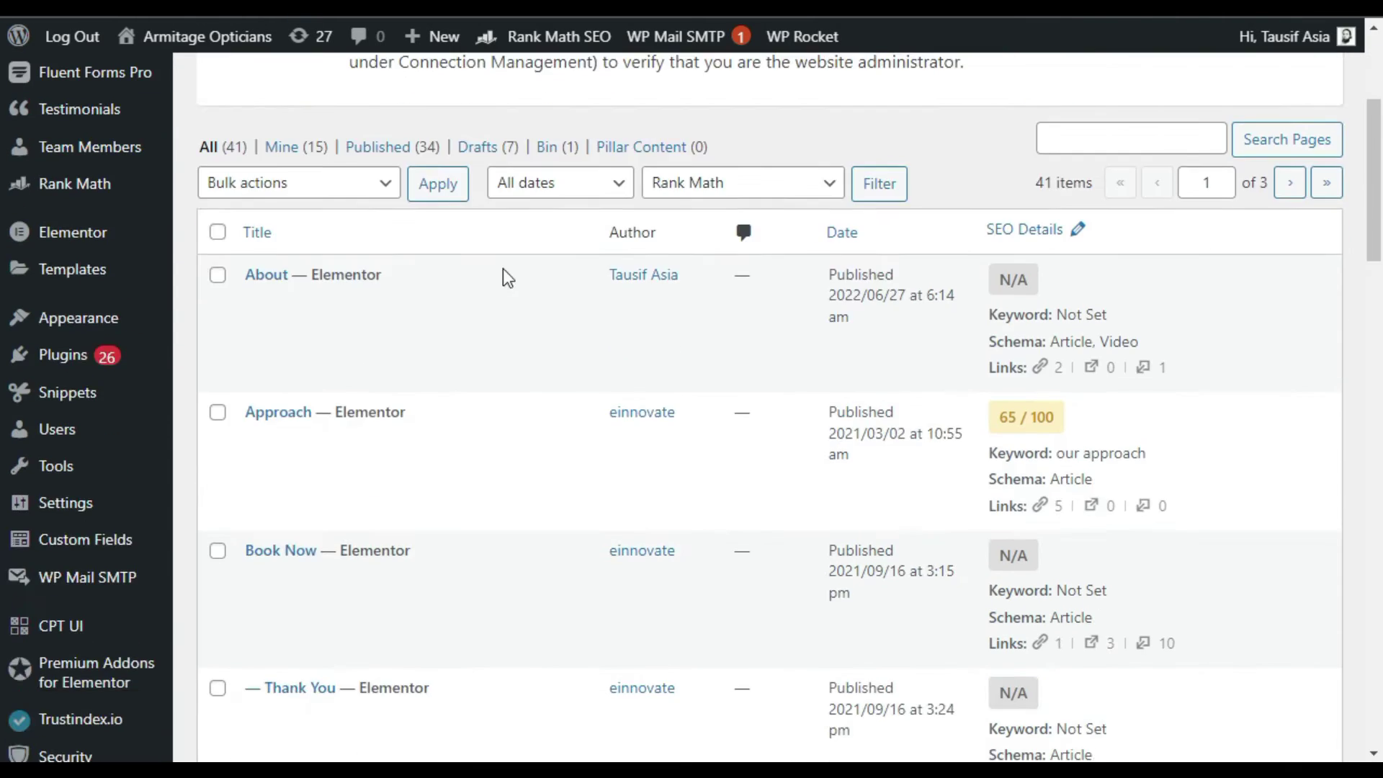
pyautogui.click(842, 520)
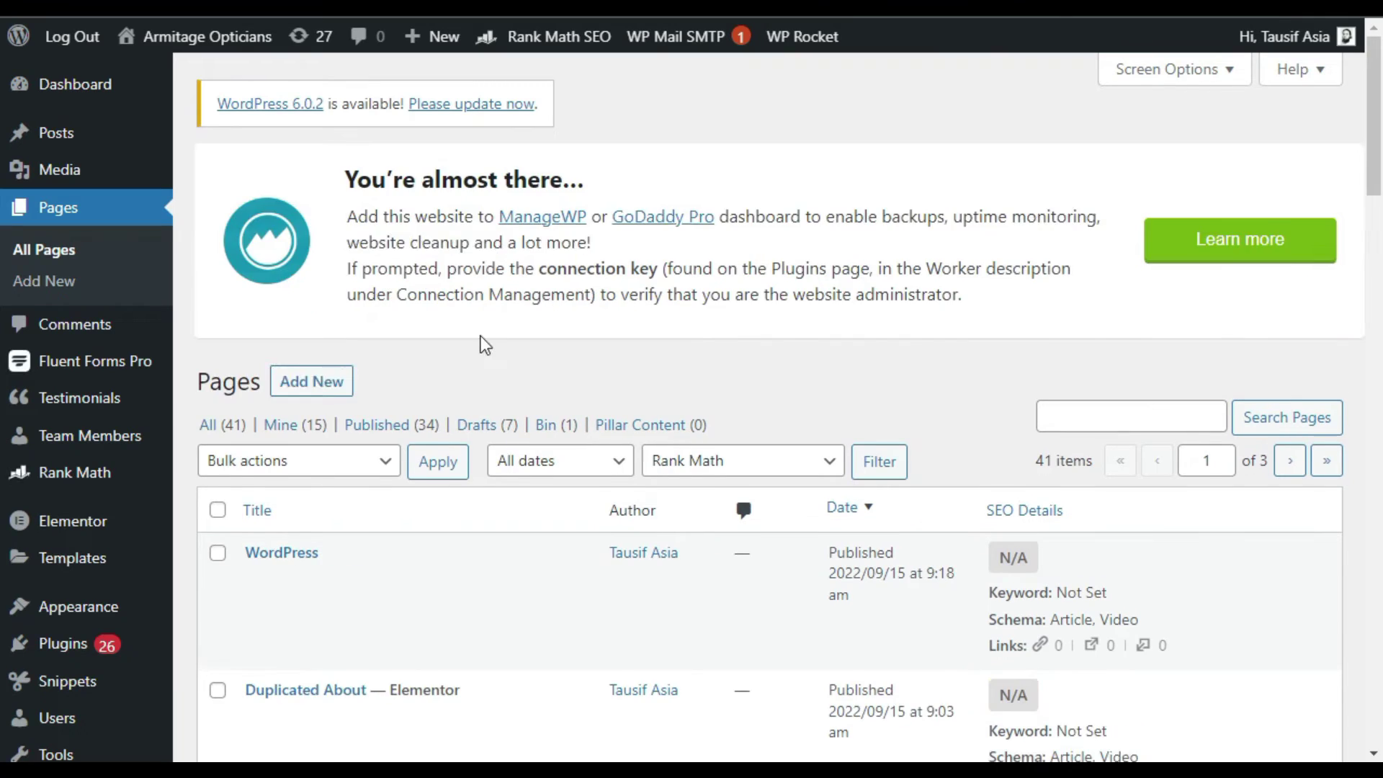
pyautogui.scroll(-5, 481, 336)
pyautogui.scroll(-2, 480, 337)
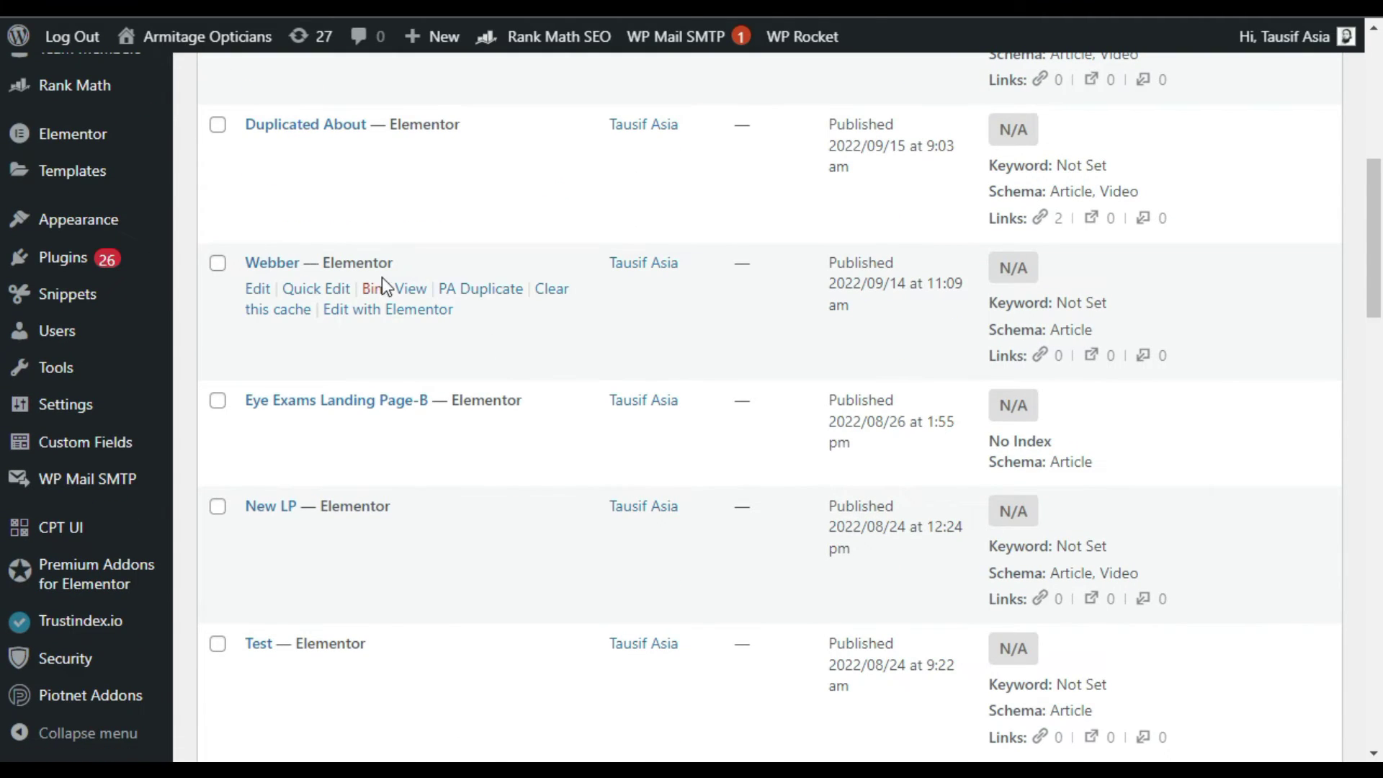
# Step: Open Webber in Elementor and insert a three-column section above the features block
pyautogui.click(411, 310)
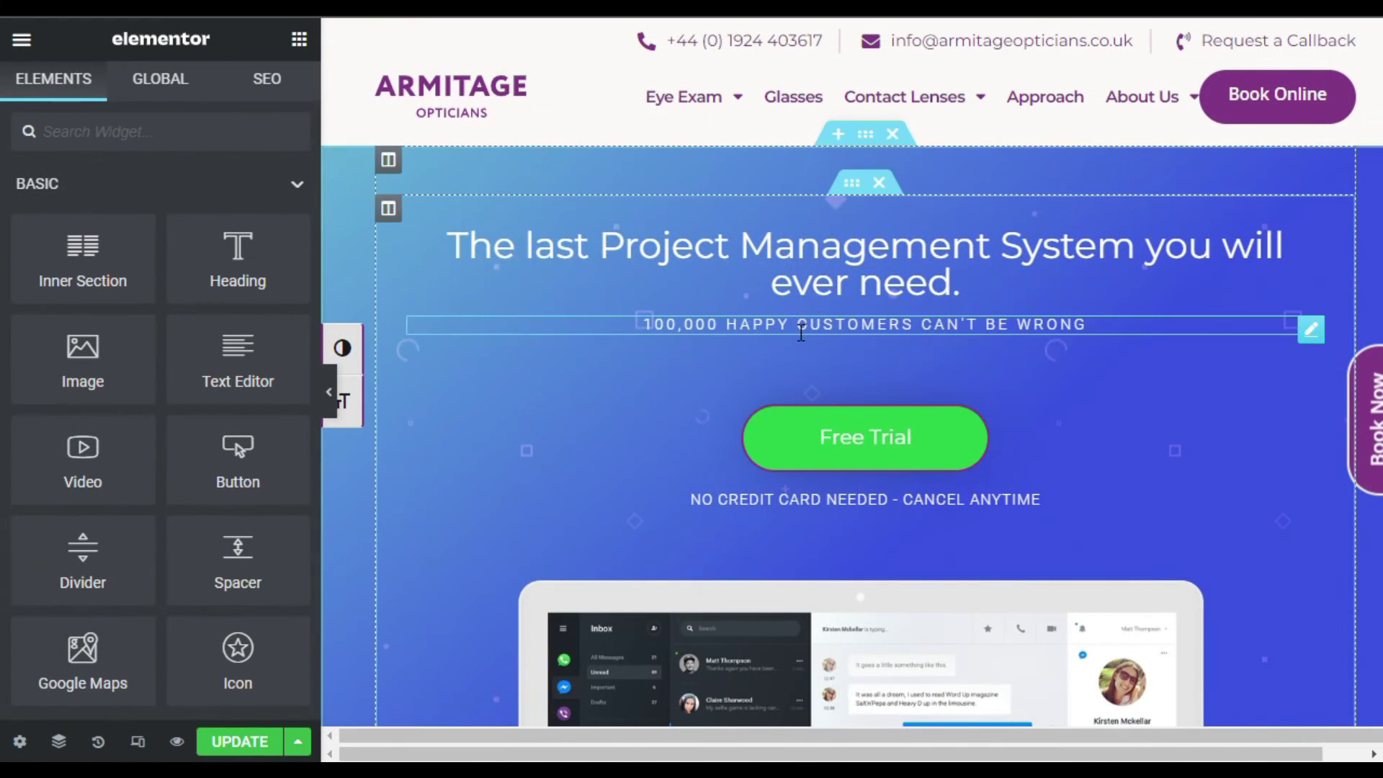
pyautogui.scroll(-4, 653, 373)
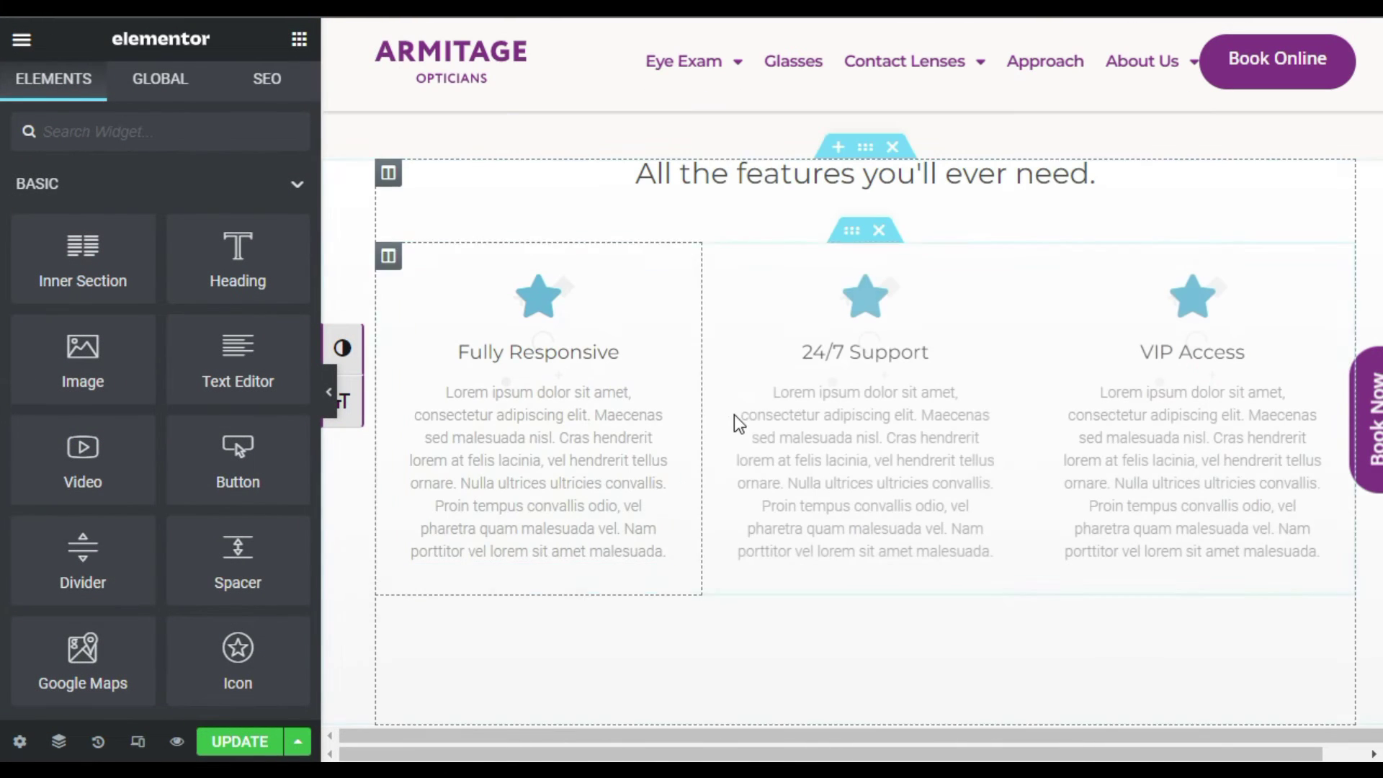
pyautogui.scroll(2, 734, 414)
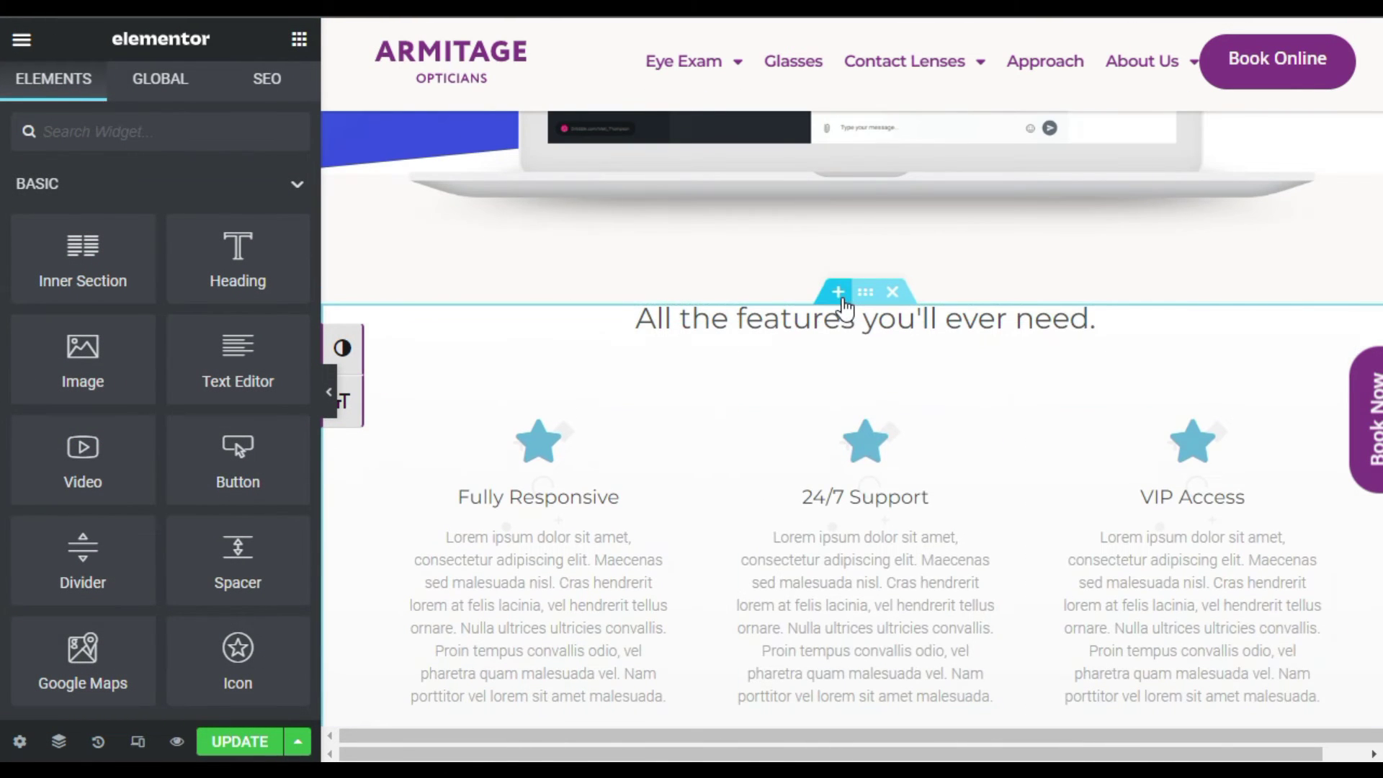
pyautogui.click(840, 293)
pyautogui.click(864, 274)
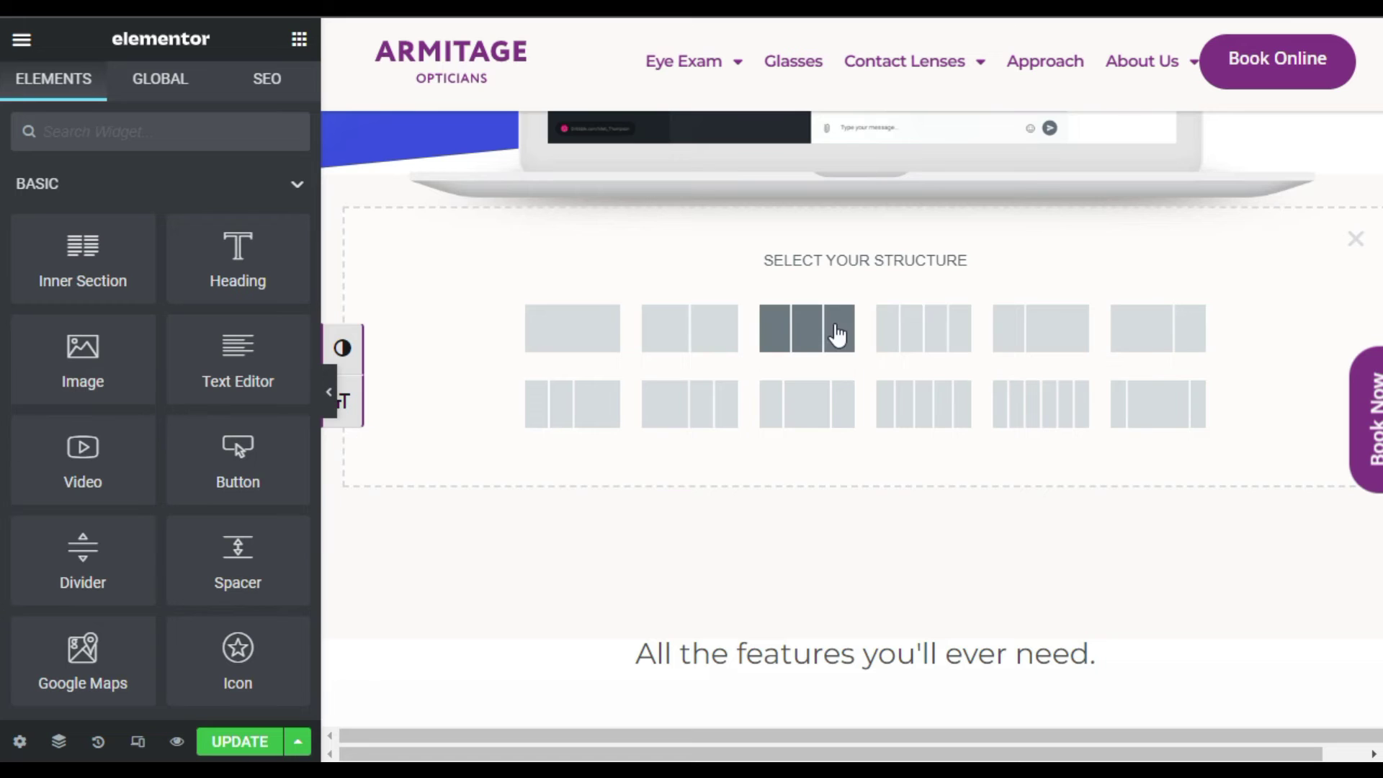
pyautogui.click(807, 323)
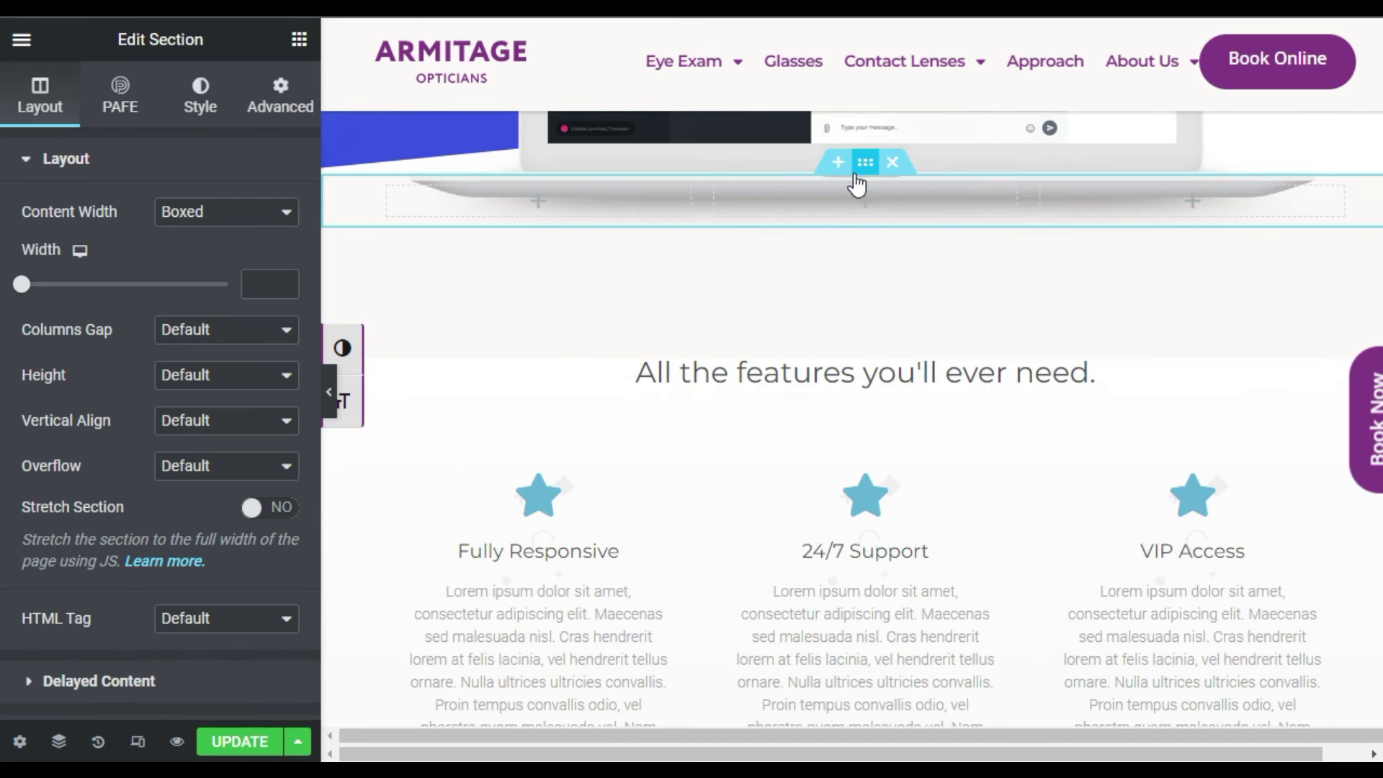
# Step: Drop a Spacer into the middle column and widen that column to about 60%
pyautogui.click(299, 39)
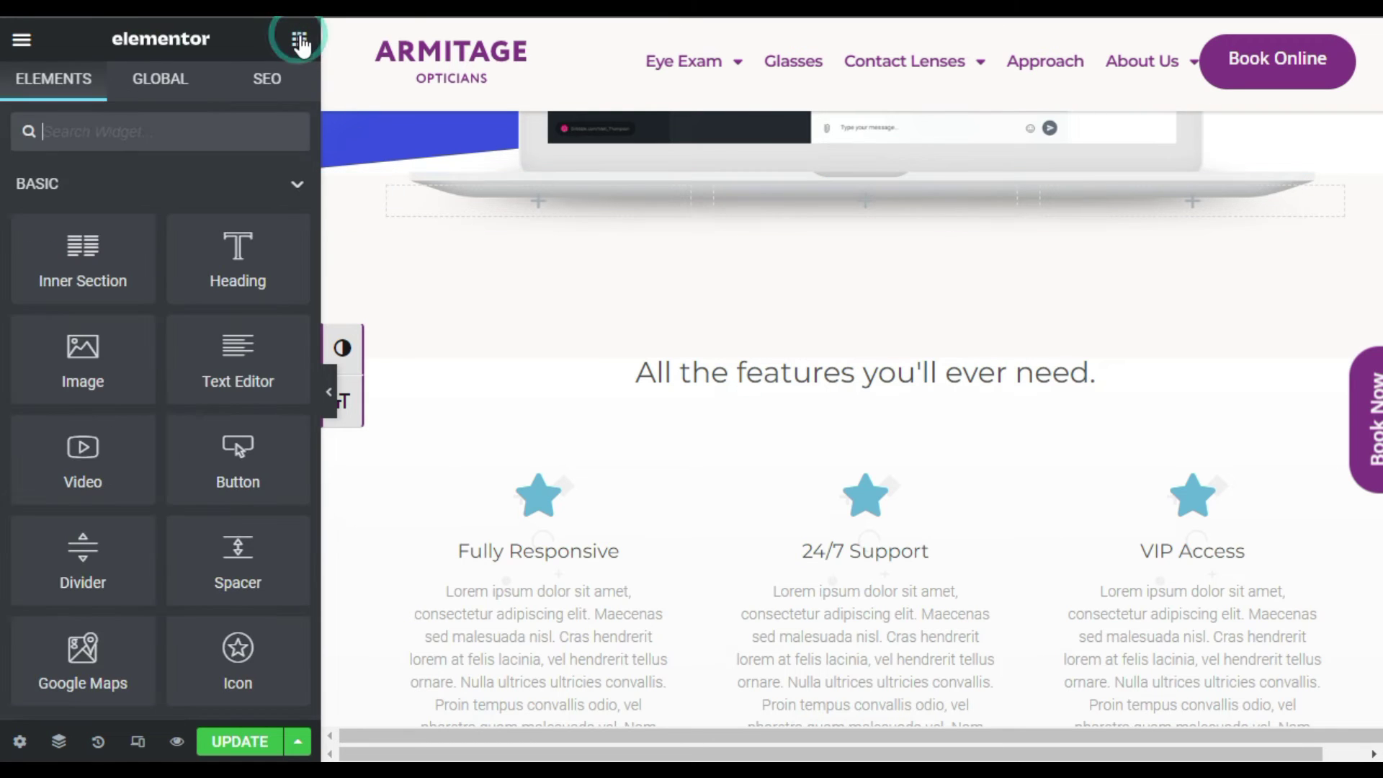
pyautogui.moveTo(239, 562); pyautogui.dragTo(854, 204)
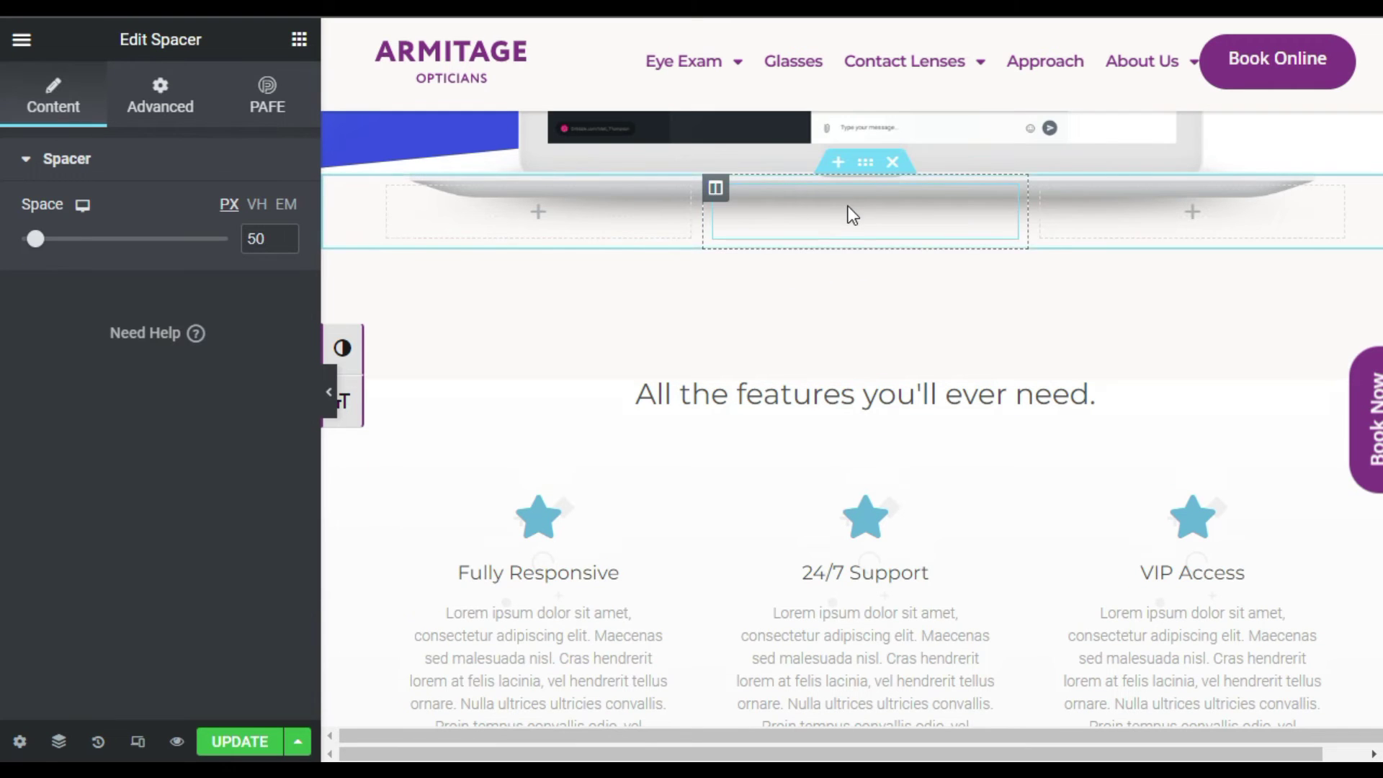
pyautogui.moveTo(700, 225); pyautogui.dragTo(572, 229)
pyautogui.moveTo(1026, 214); pyautogui.dragTo(1171, 222)
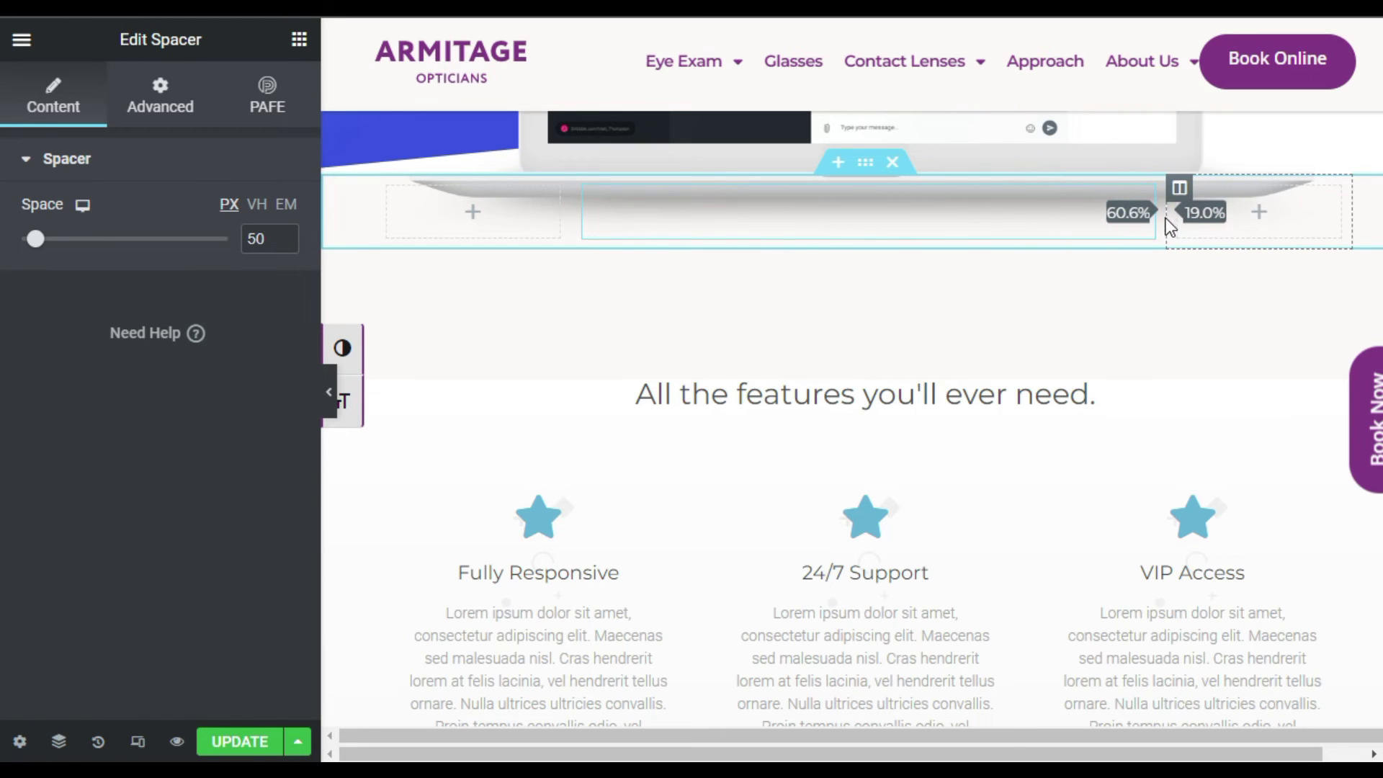
pyautogui.moveTo(1168, 224); pyautogui.dragTo(1166, 225)
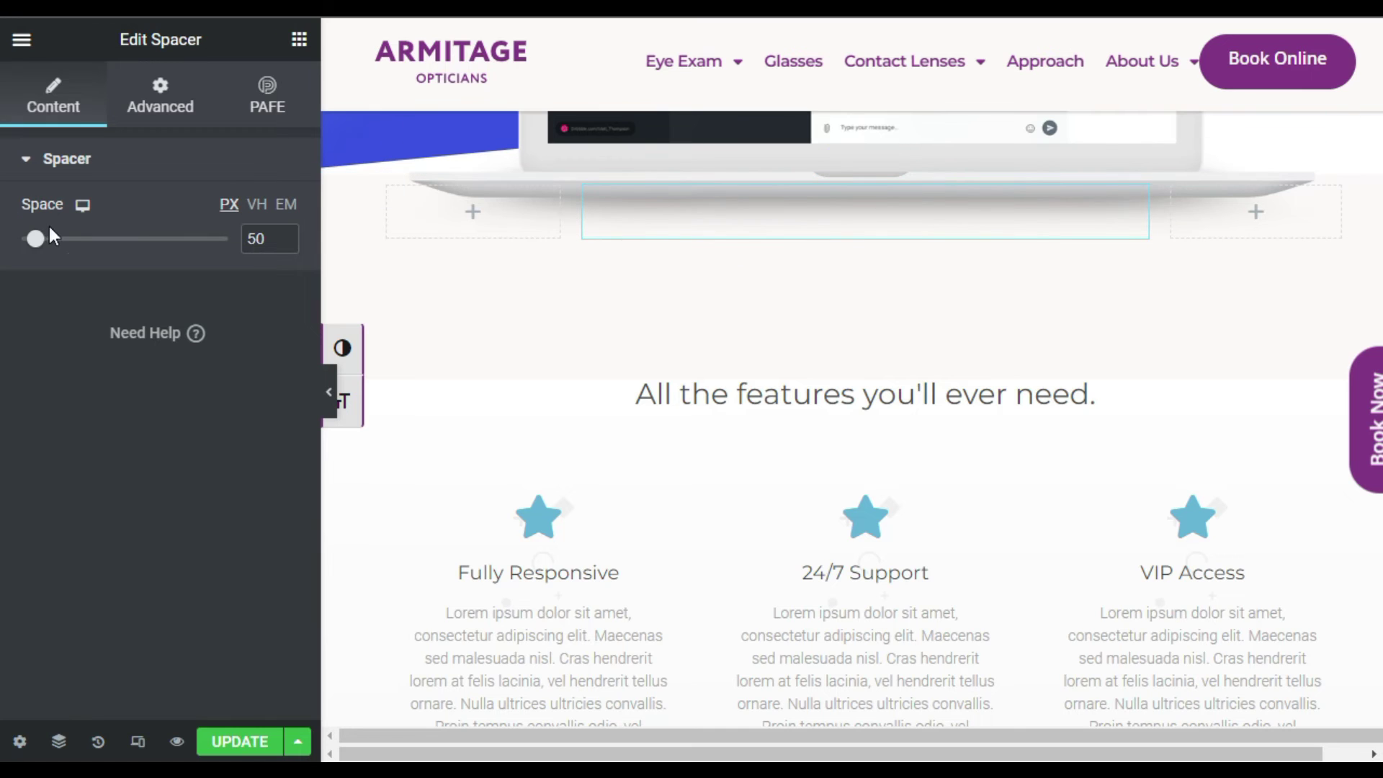
# Step: Set the spacer height to 80 pixels
pyautogui.moveTo(36, 240); pyautogui.dragTo(50, 242)
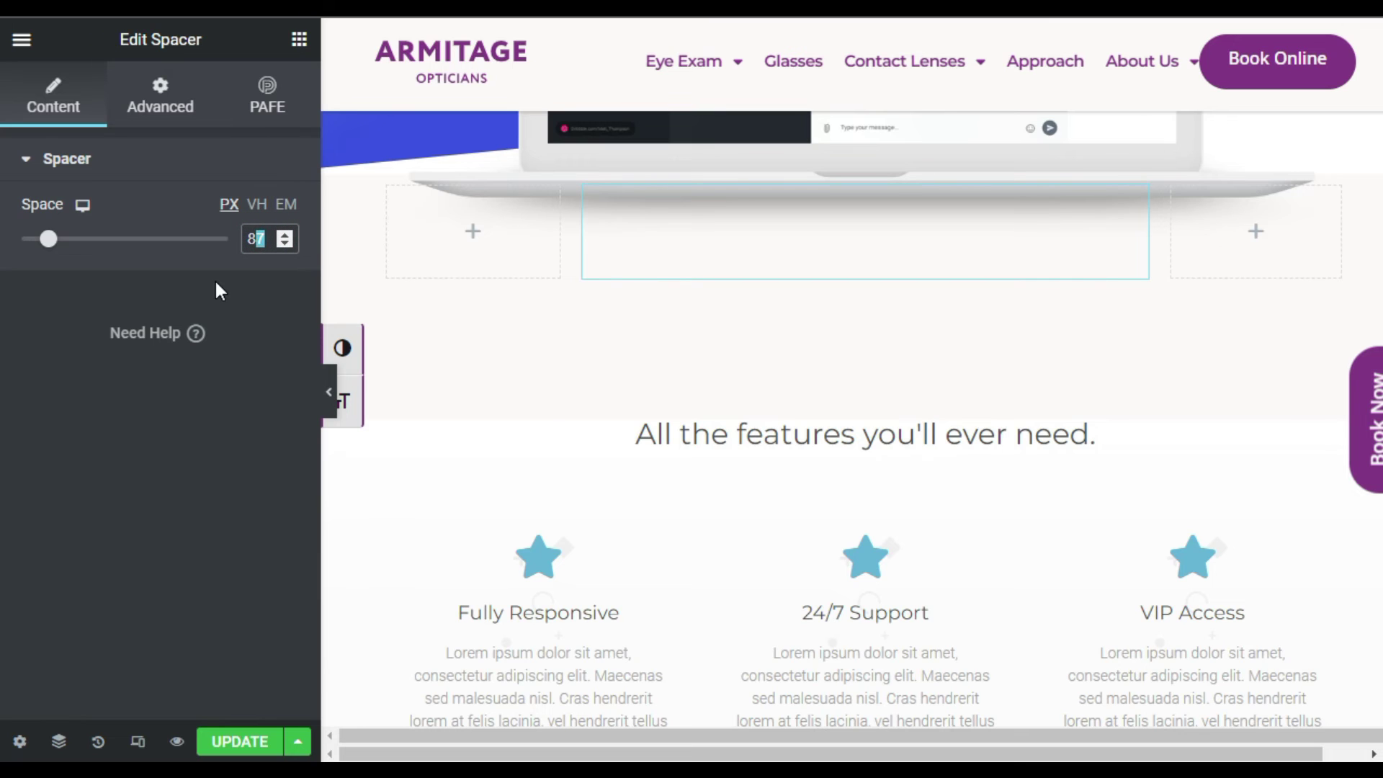
pyautogui.click(284, 234)
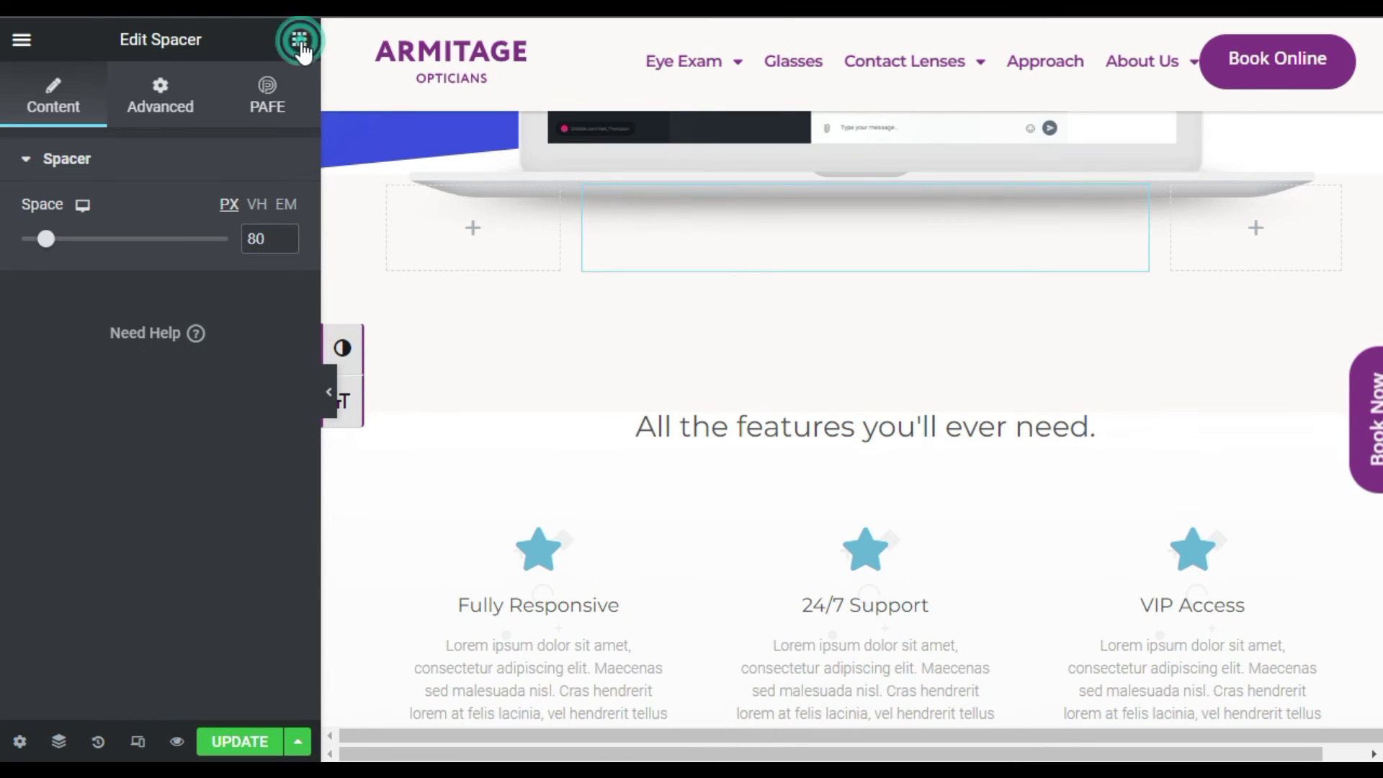
pyautogui.click(300, 40)
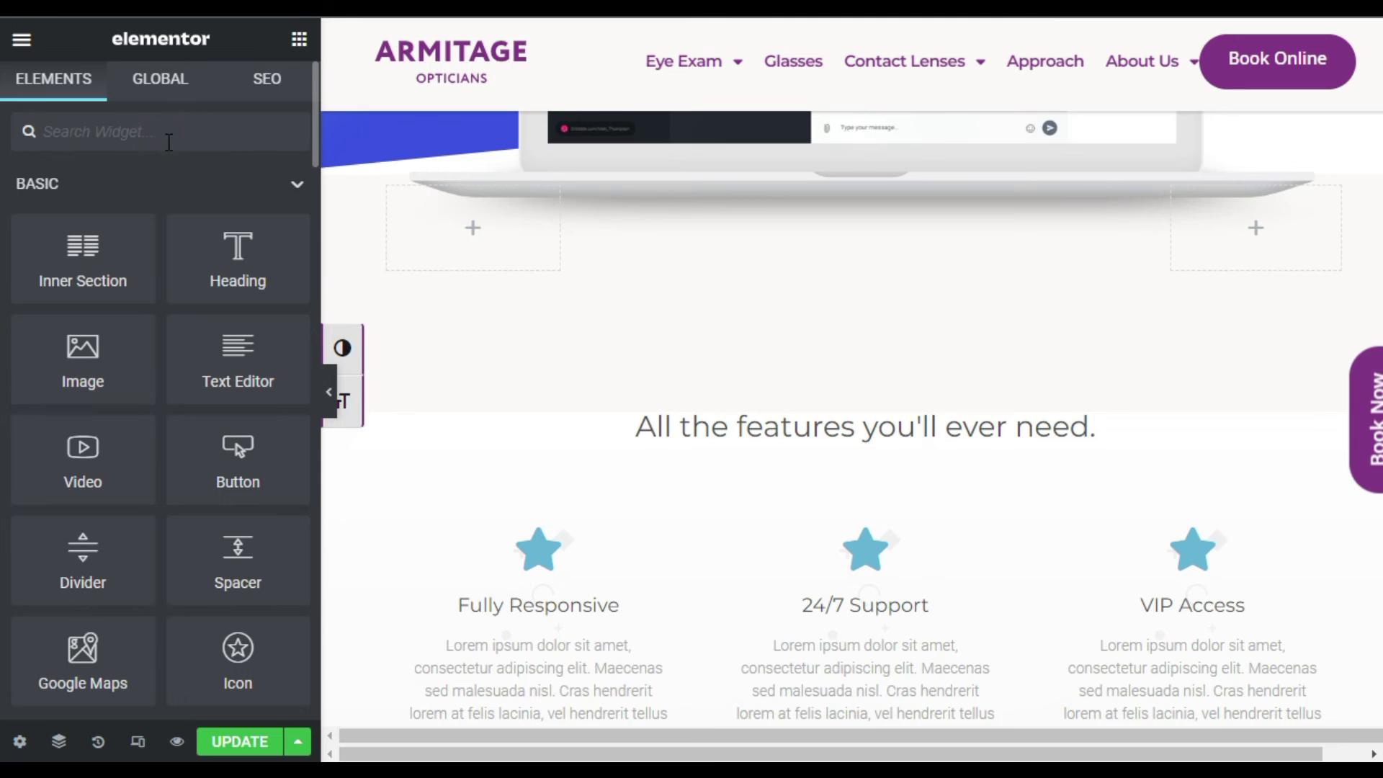
pyautogui.write('html')
# Step: Add an HTML widget holding the playlist iframe code to the middle column and update the page
pyautogui.moveTo(108, 186); pyautogui.dragTo(771, 259)
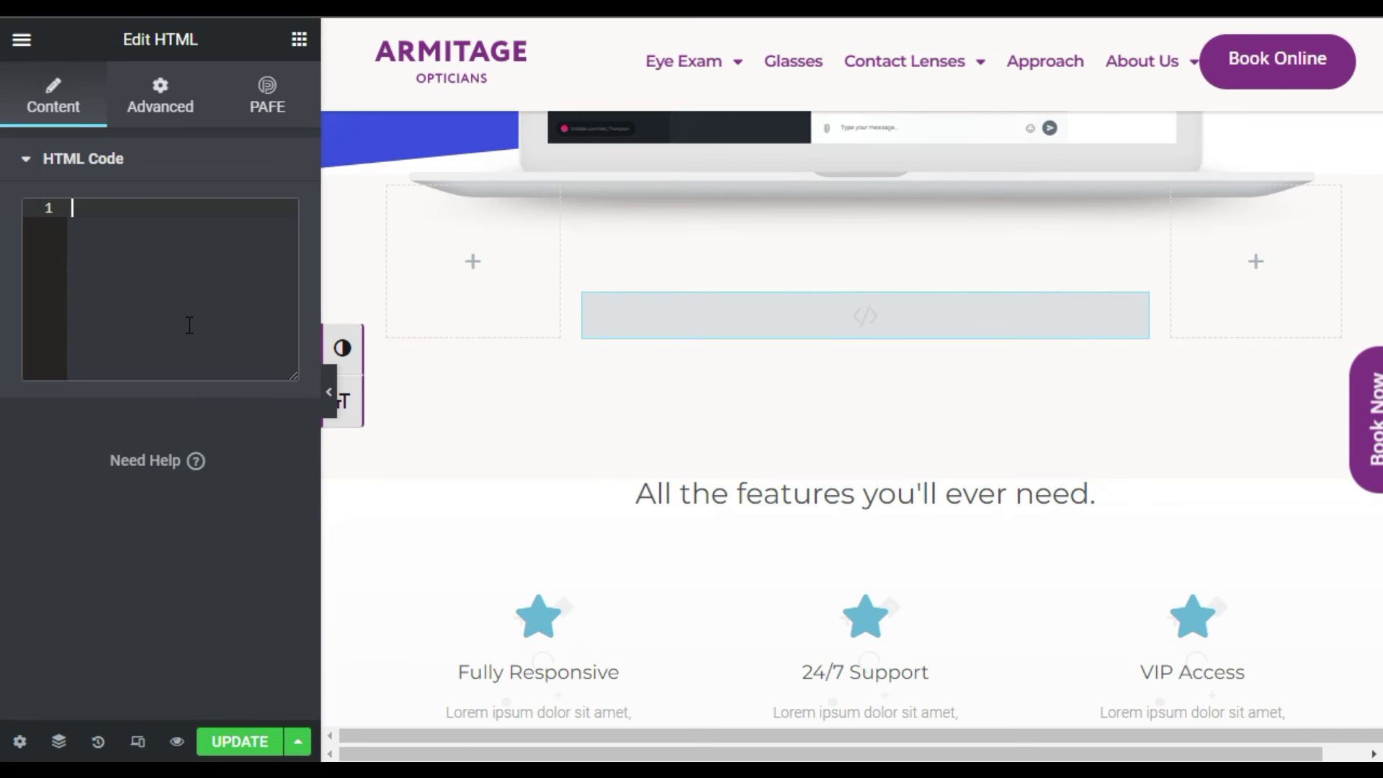
pyautogui.write('<iframe width="560" height="315" src="https://www.youtube.com/embed/videoseries?list=PLixOkrpy3tsmobpi-GP3JlxlCVPFsM1WT" title="YouTube video player" frameborder="0" allow="accelerometer; autoplay; clipboard-write; encrypted-media; gyroscope; picture-in-picture" allowfullscreen></iframe>')
pyautogui.scroll(-3, 866, 432)
pyautogui.click(240, 741)
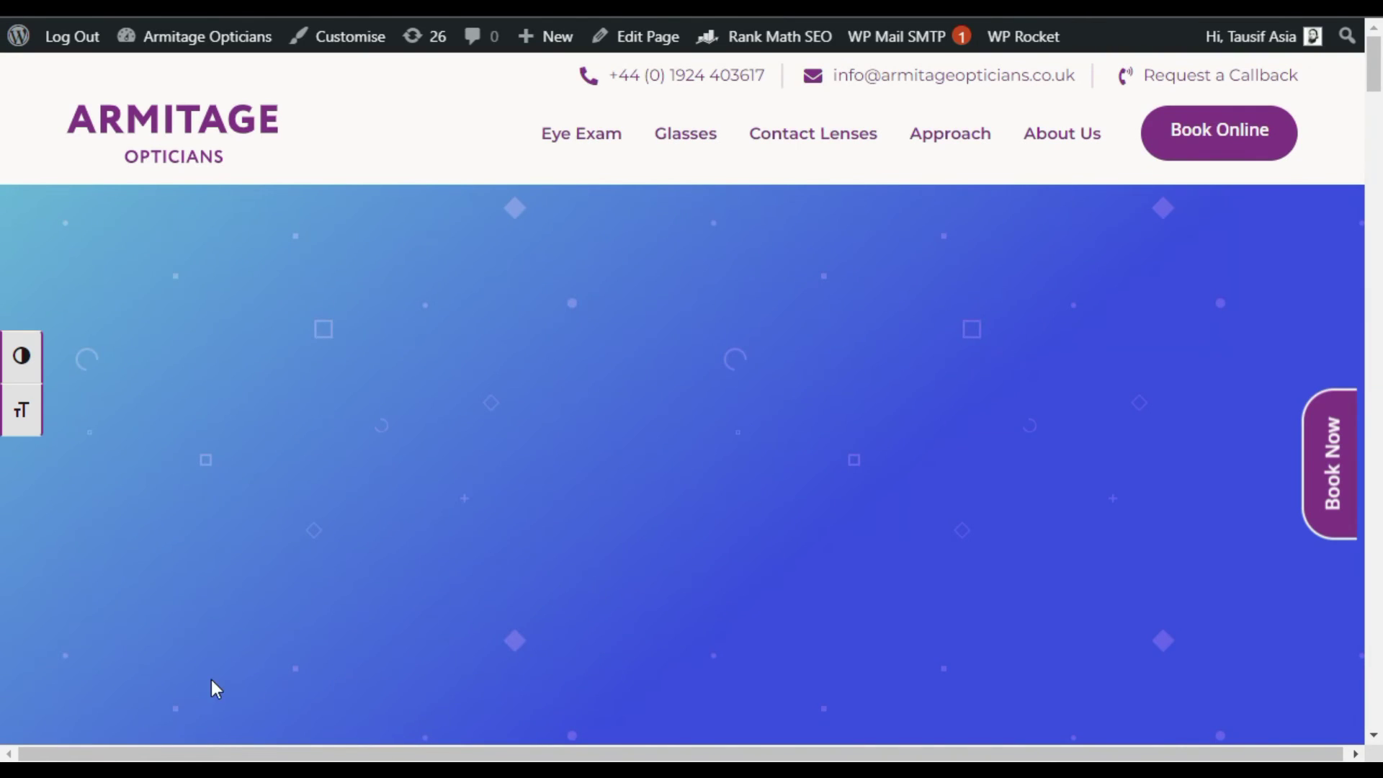
pyautogui.scroll(-5, 333, 542)
pyautogui.scroll(-5, 333, 541)
pyautogui.scroll(-3, 329, 538)
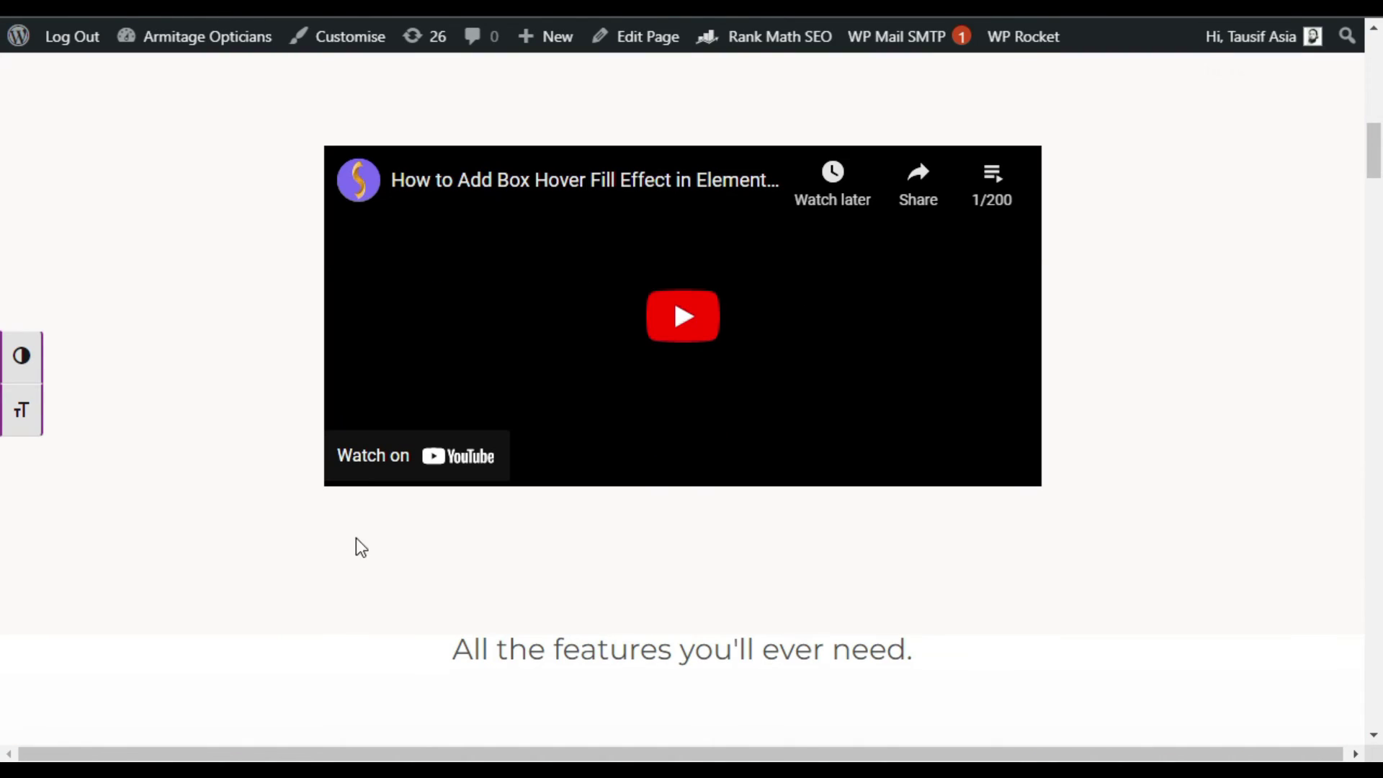
pyautogui.scroll(-2, 1080, 281)
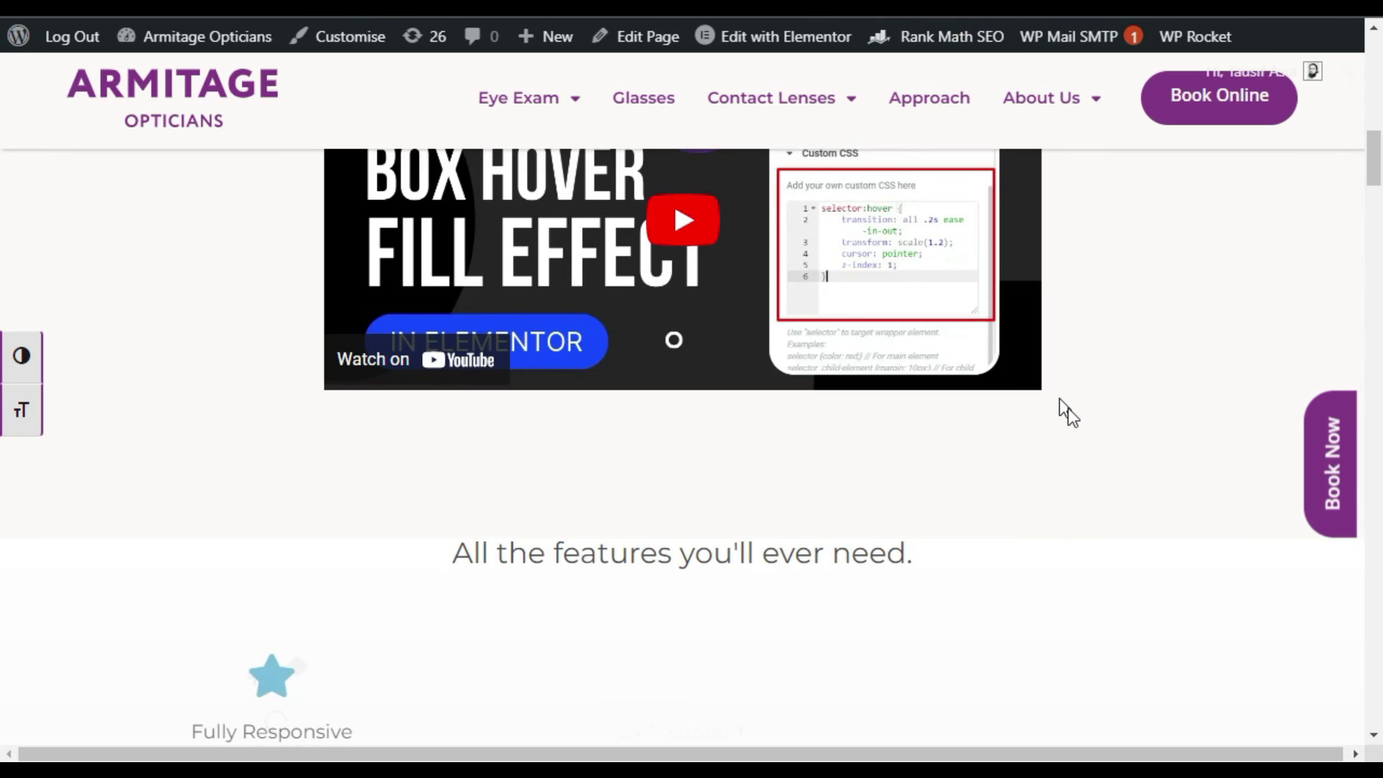
pyautogui.scroll(2, 1059, 399)
pyautogui.scroll(1, 1070, 411)
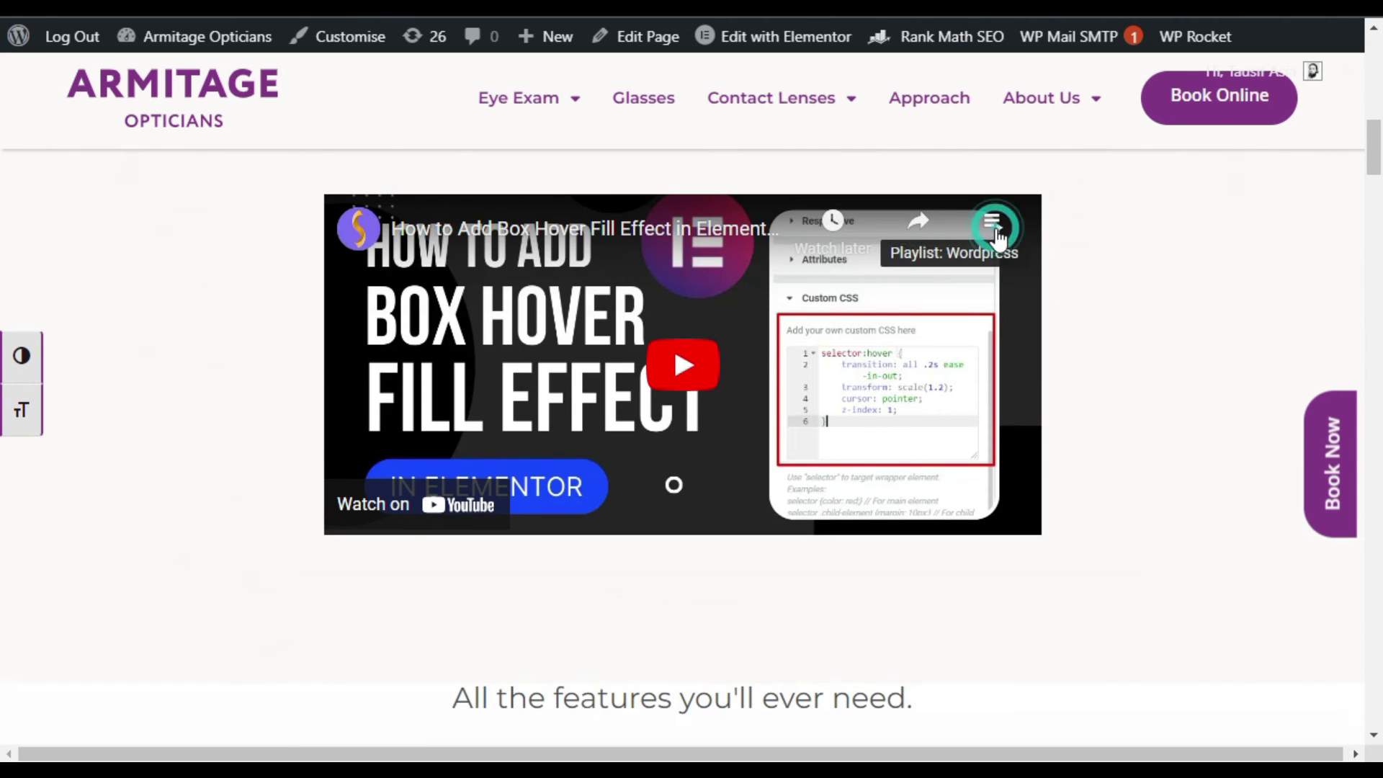
# Step: Play the 'WordPress database optimization plugins' video from the embedded playlist, then pause it
pyautogui.click(995, 226)
pyautogui.scroll(-1, 919, 362)
pyautogui.scroll(-3, 919, 362)
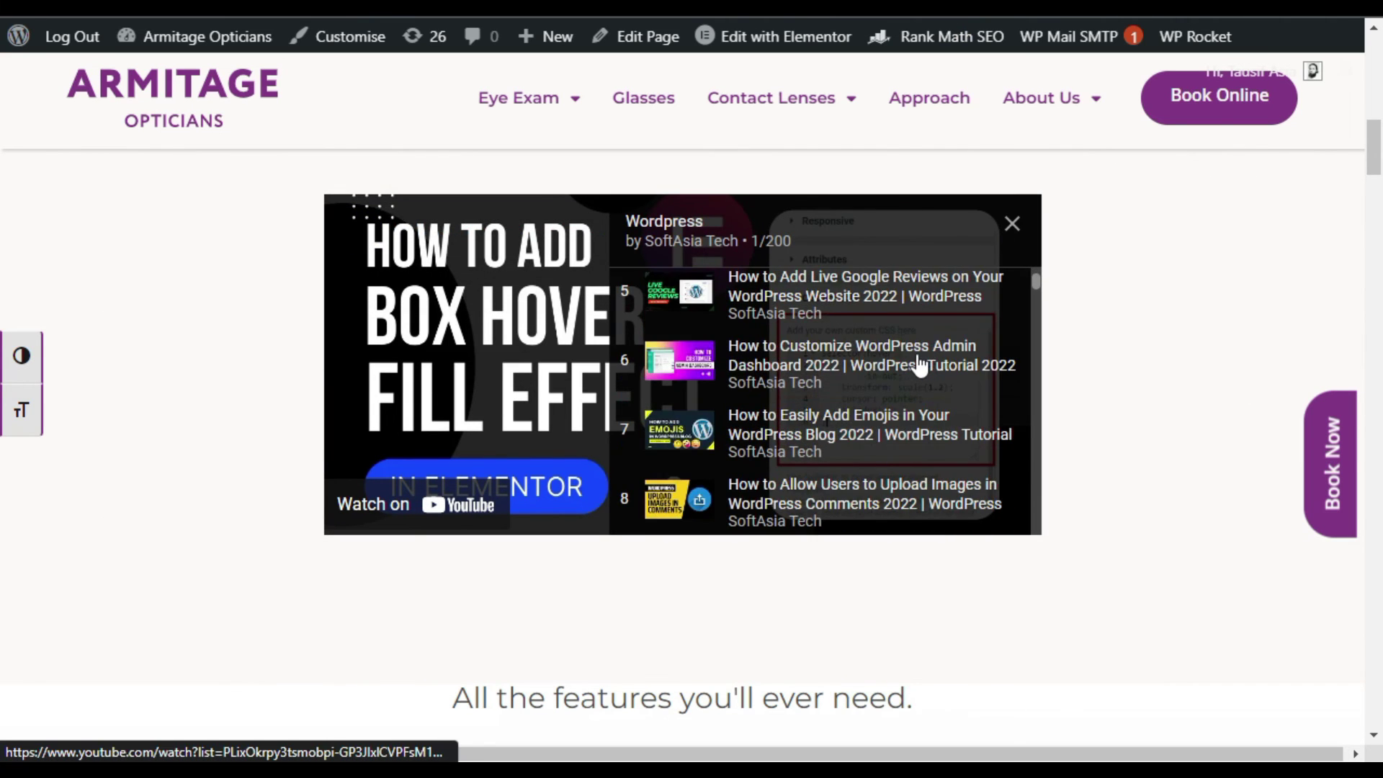
pyautogui.scroll(-3, 865, 390)
pyautogui.click(790, 422)
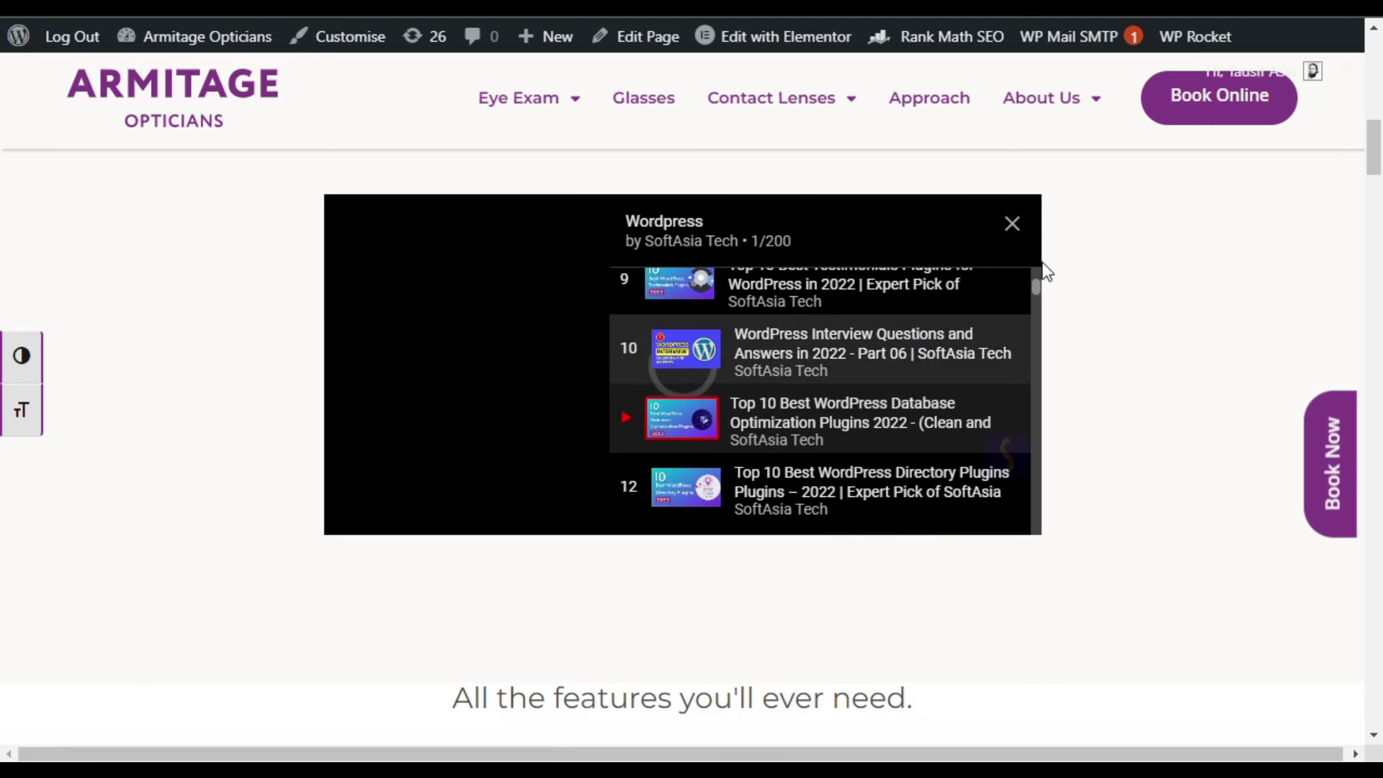
pyautogui.click(1012, 224)
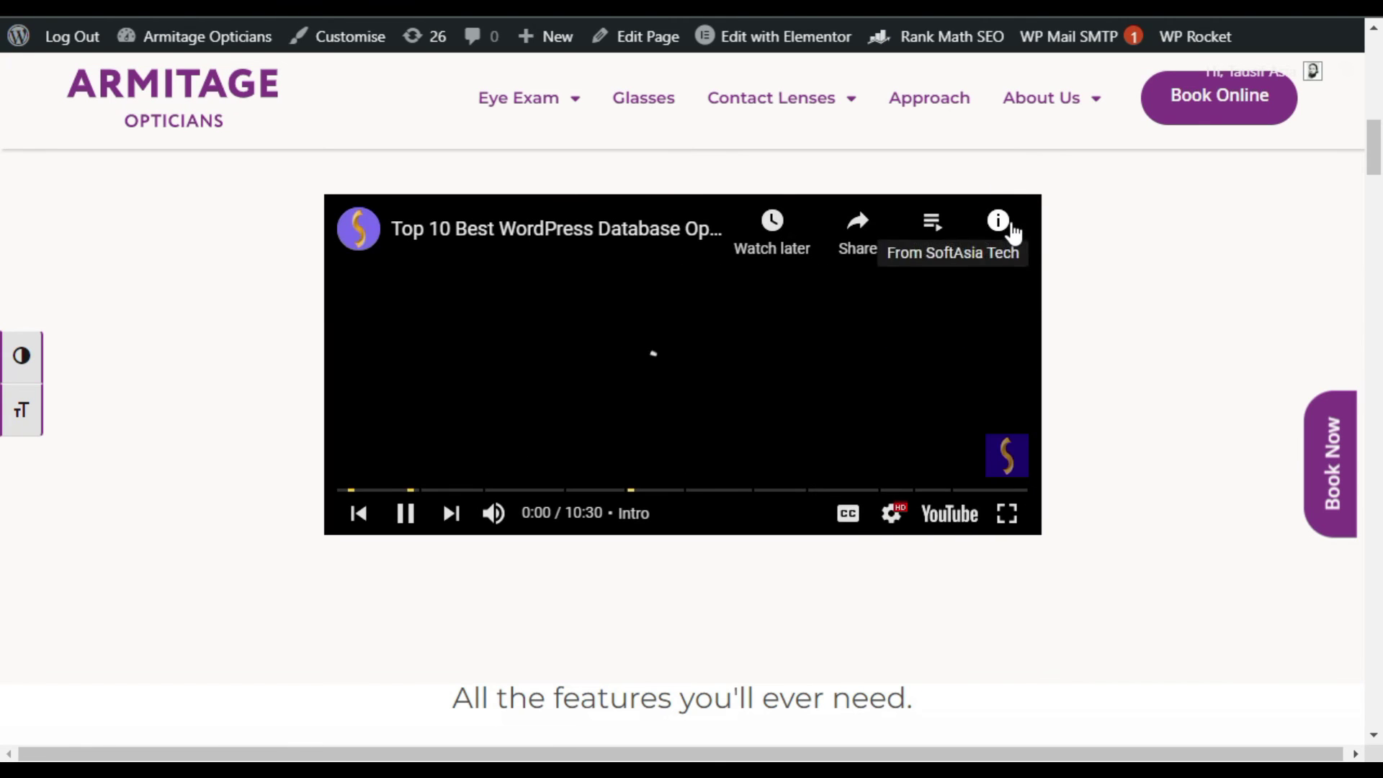
pyautogui.click(792, 298)
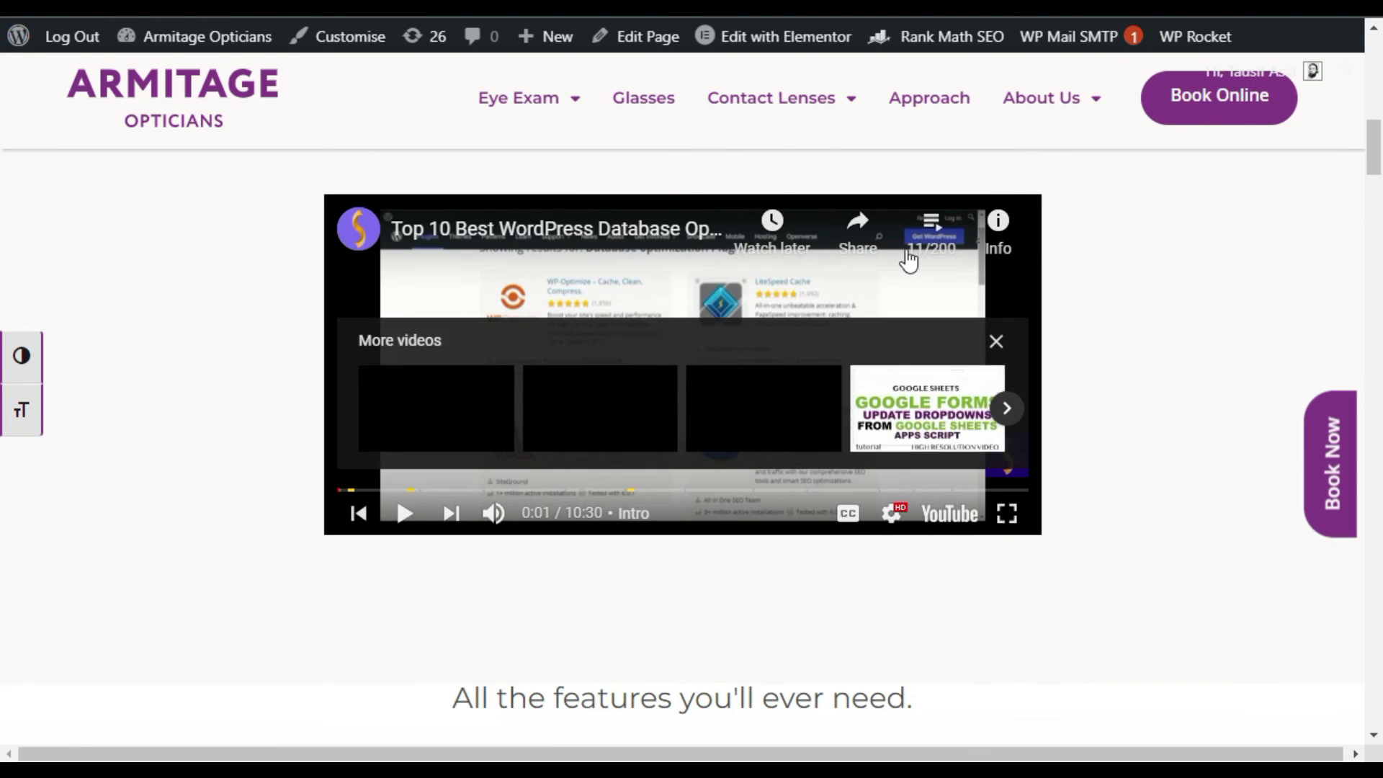
pyautogui.click(993, 224)
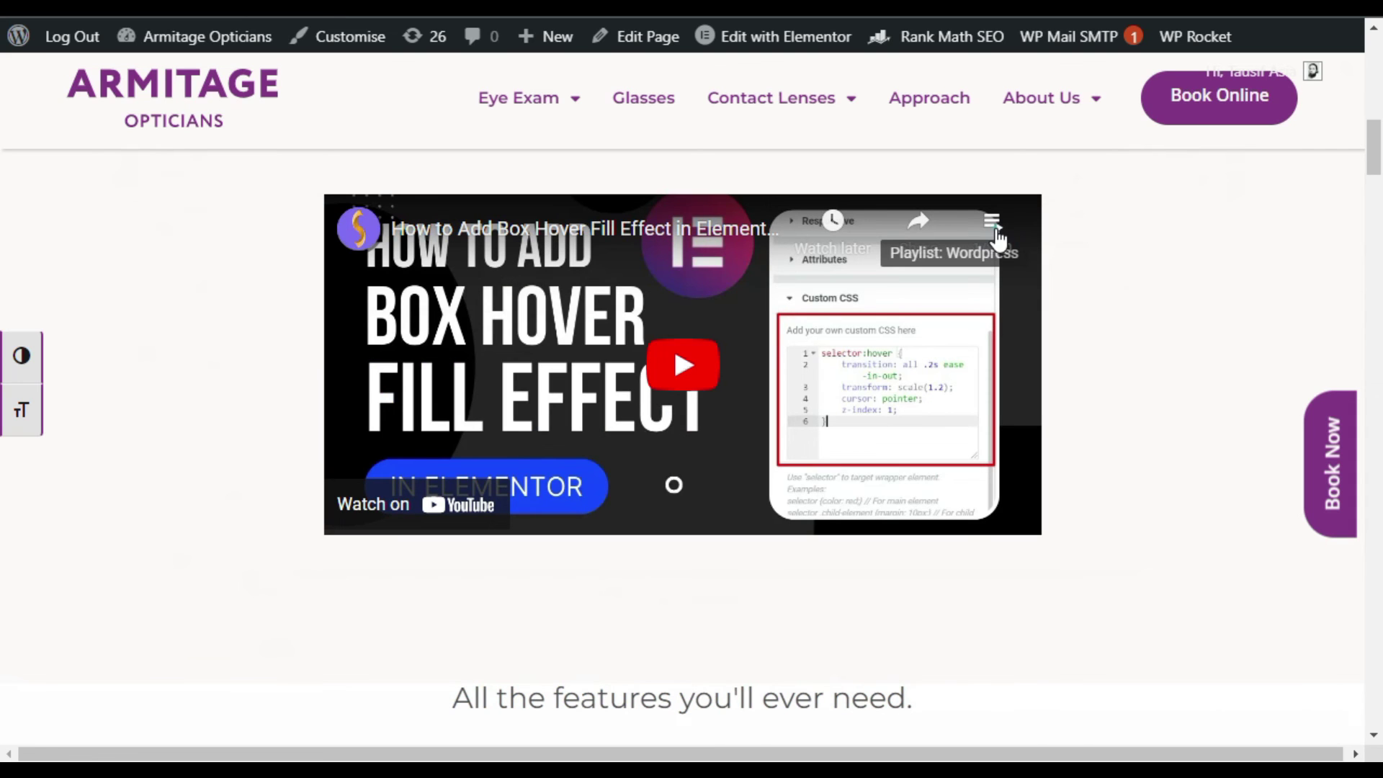